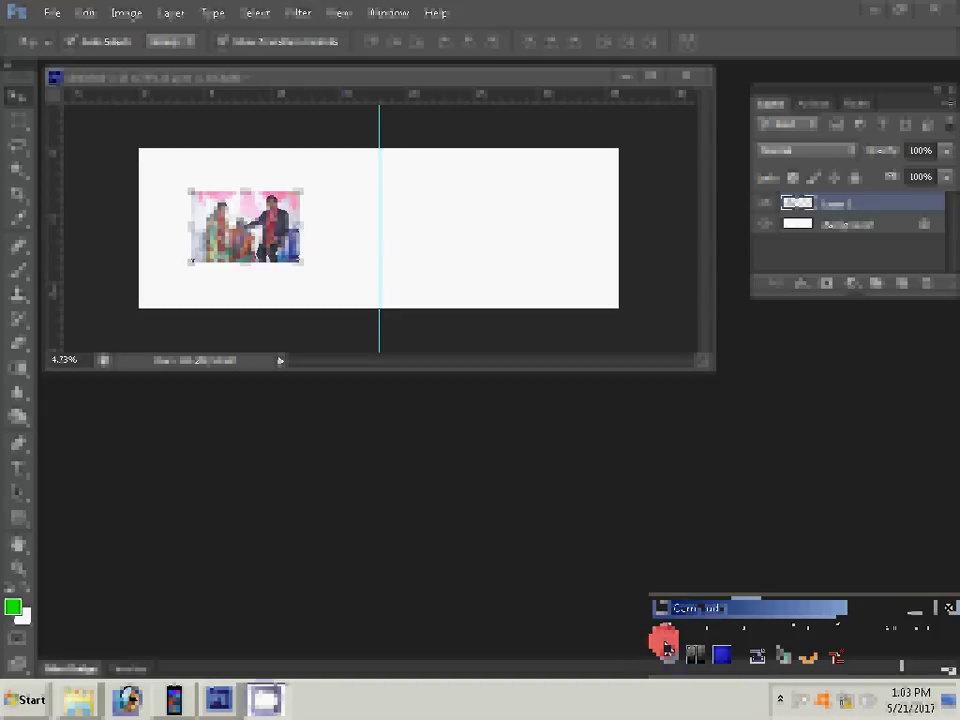
- Scale the placed couple photo to 233.50% so it fills the left page up to the centre guide
left_click_drag(303, 187, 403, 114)
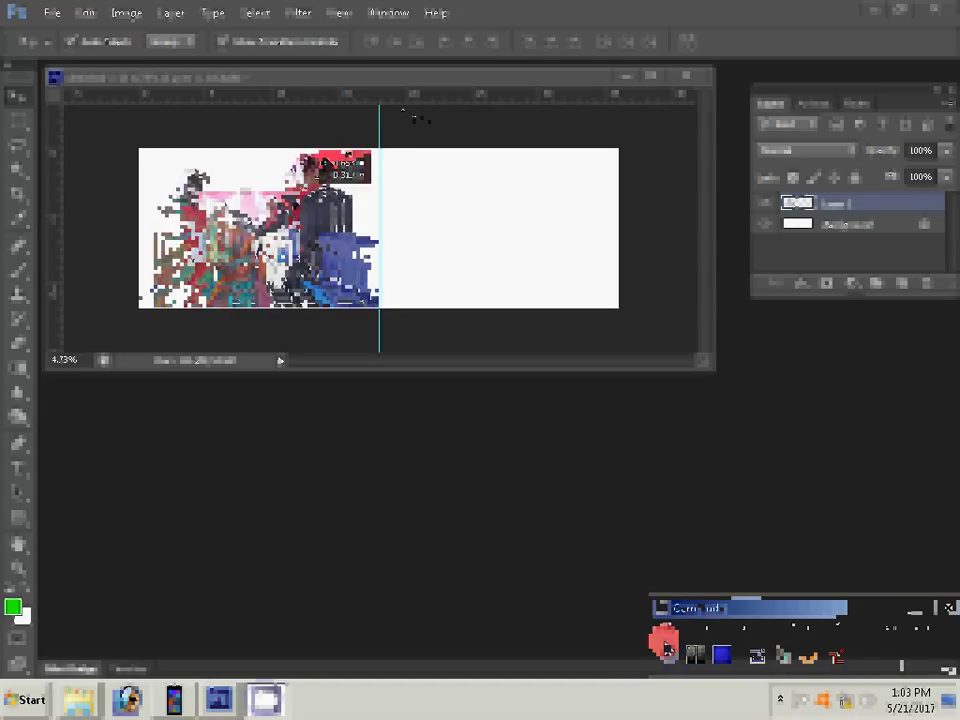
left_click_drag(403, 113, 403, 113)
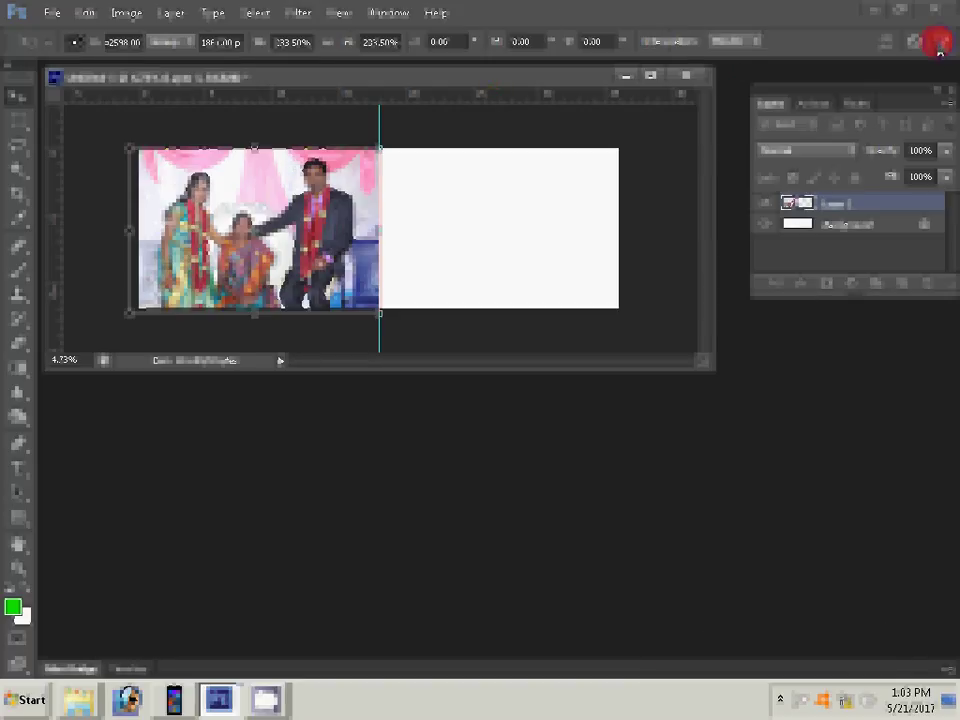
left_click_drag(318, 178, 318, 180)
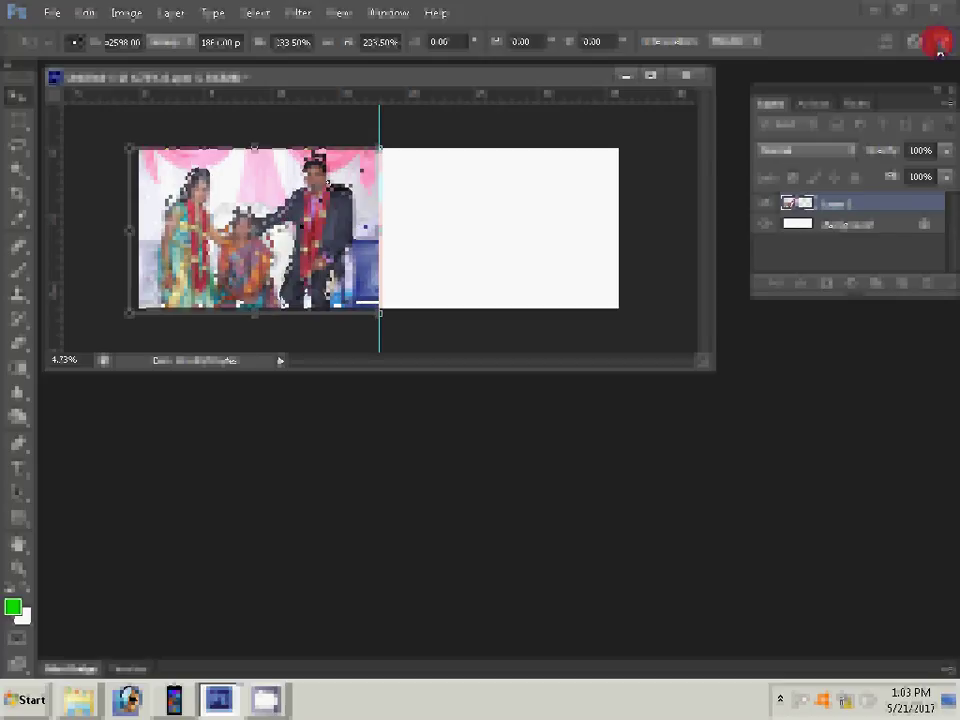
key("ctrl+plus")
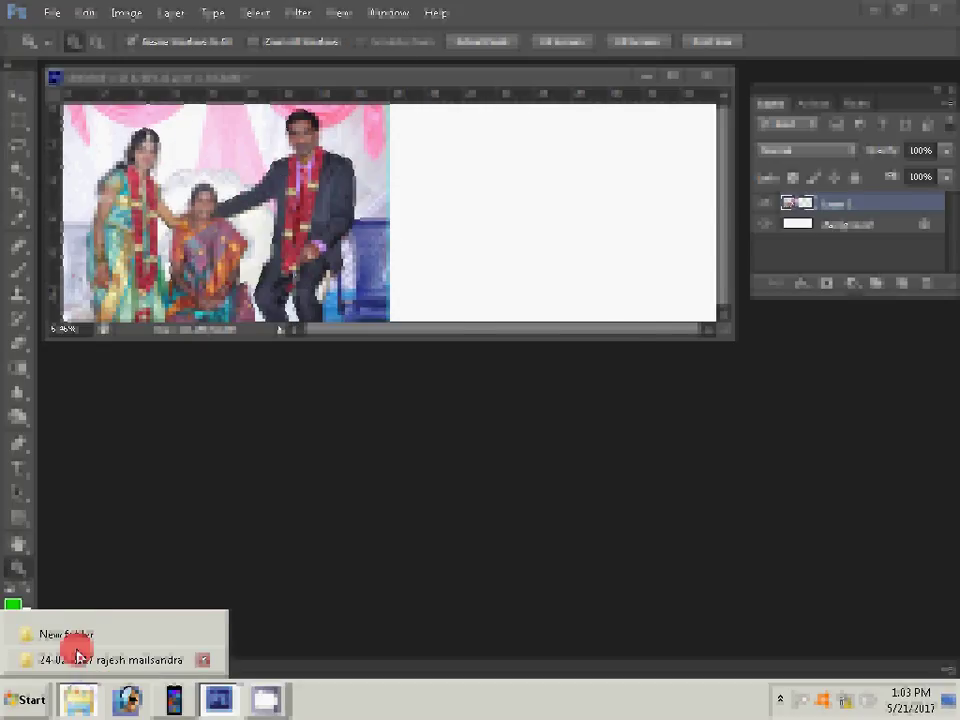
- Open the chosen wedding photos from the Explorer photo folder in Photoshop and check their image size
left_click(78, 656)
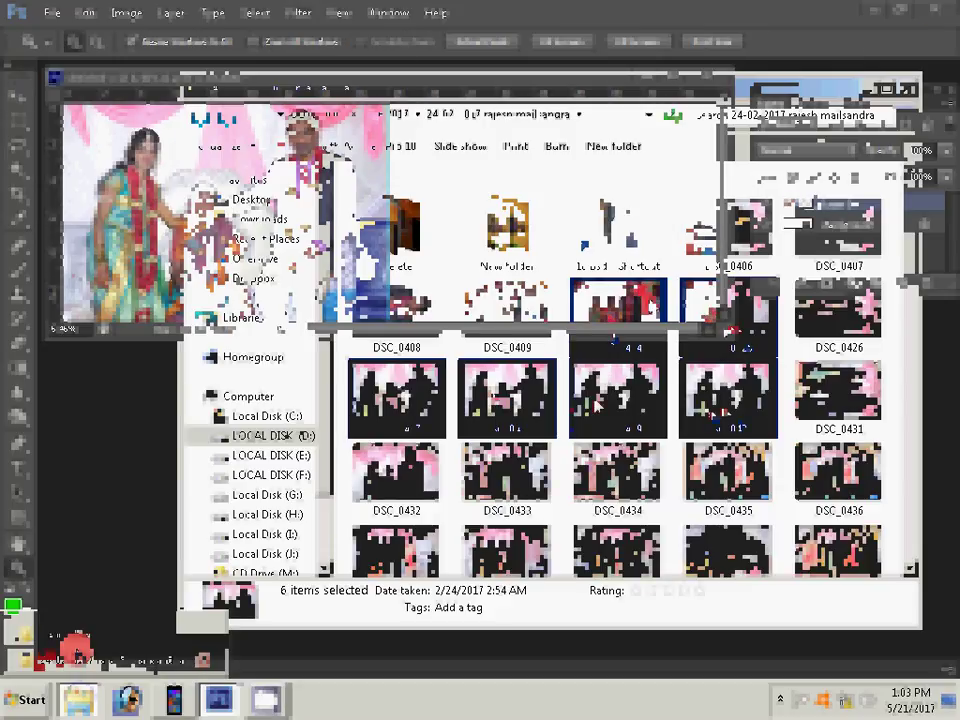
left_click(728, 330, "ctrl")
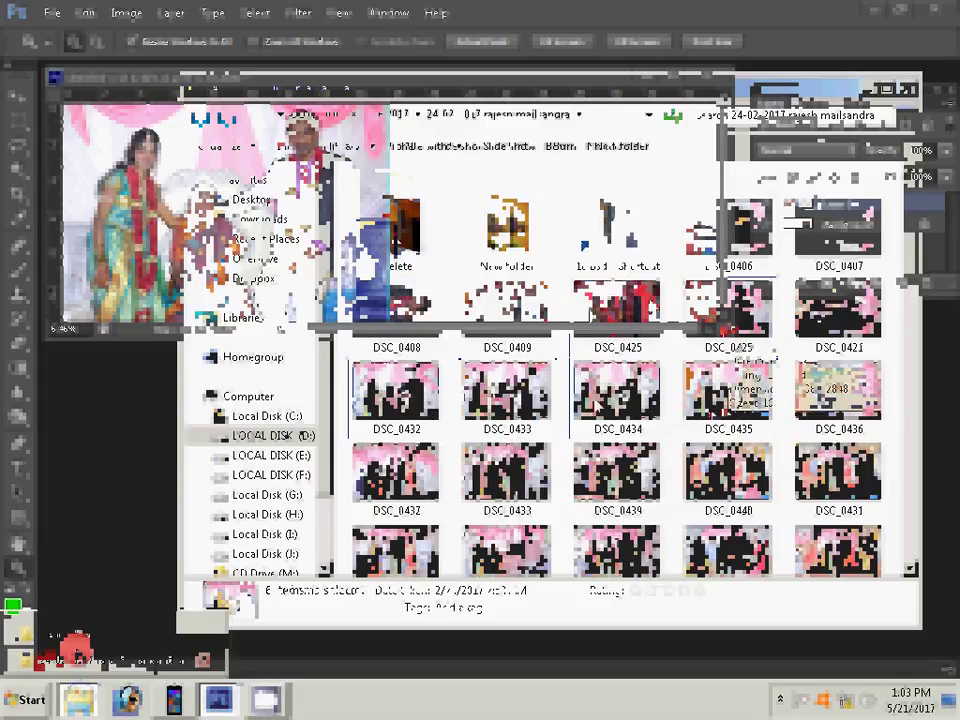
left_click(121, 474)
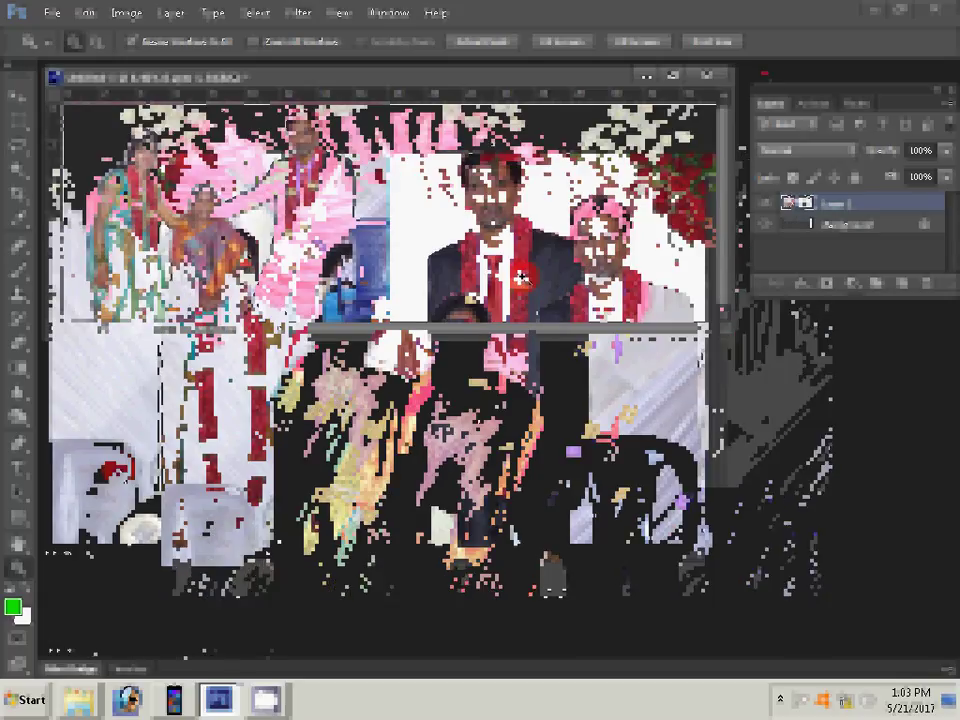
key("ctrl+alt+i")
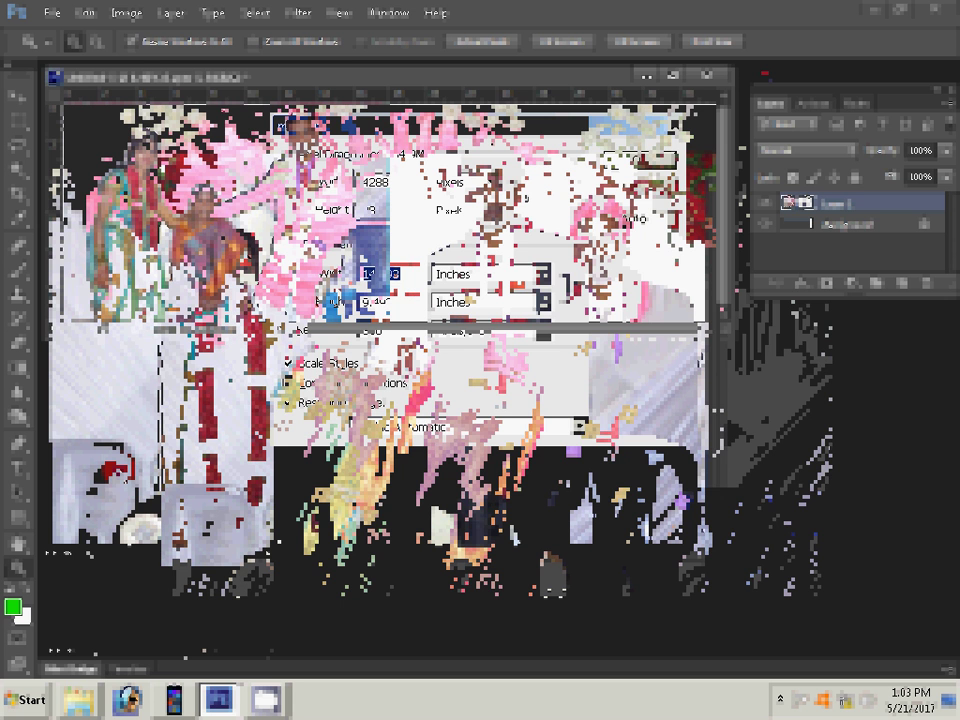
left_click(638, 157)
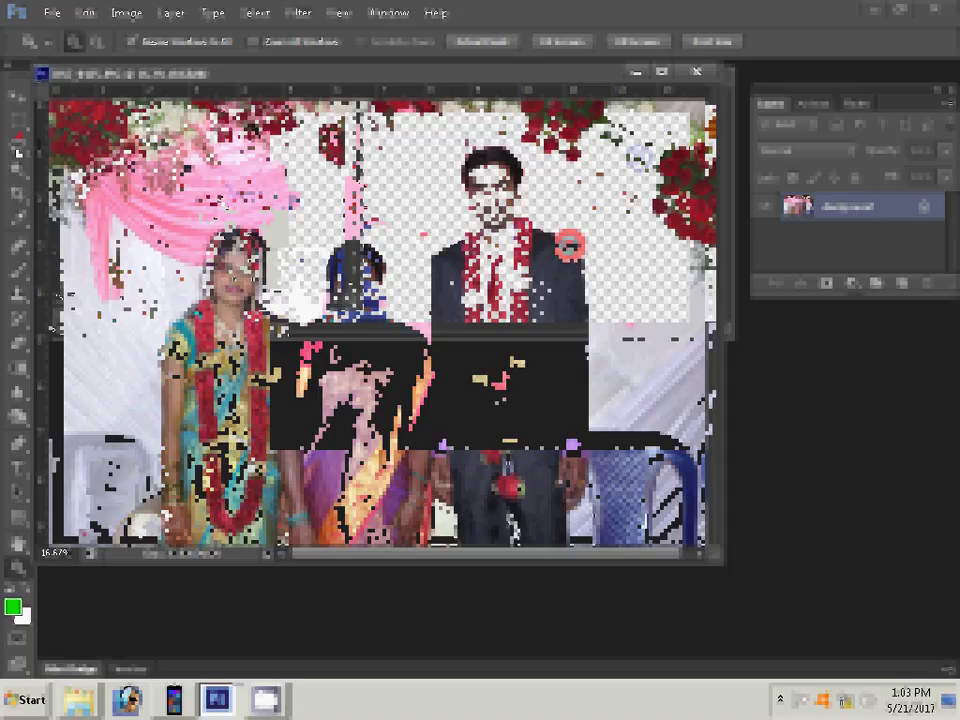
- Drag the three-person group photo onto the album spread as an inset layer near the top
left_click_drag(124, 106, 591, 438)
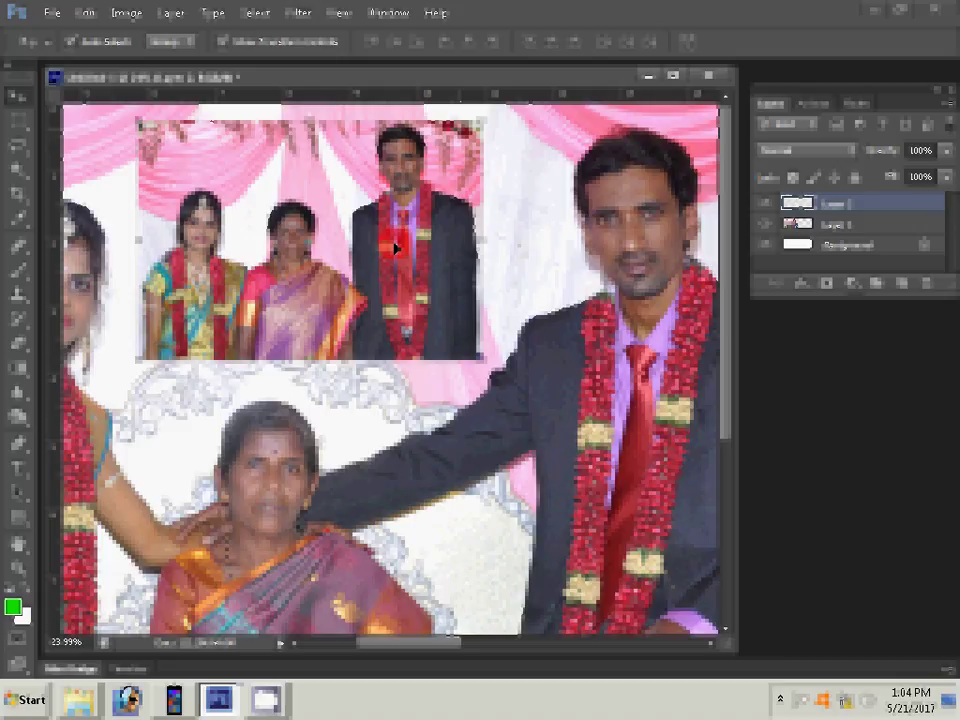
left_click(800, 285)
left_click(855, 489)
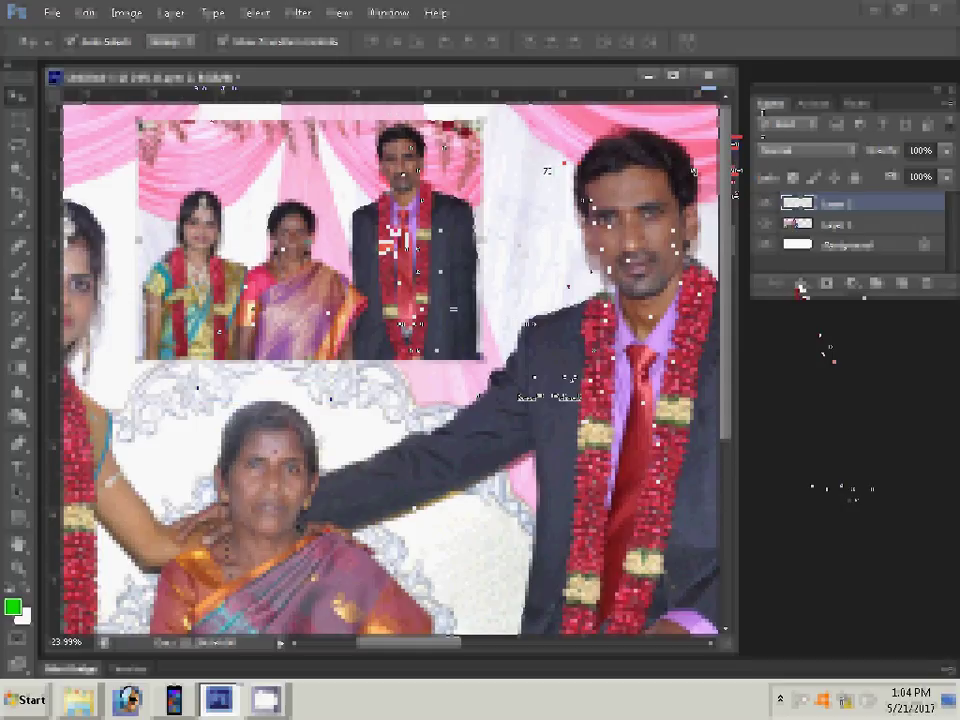
- Add a Stroke layer style to the inset and try magenta and blue stroke colours
left_click(800, 285)
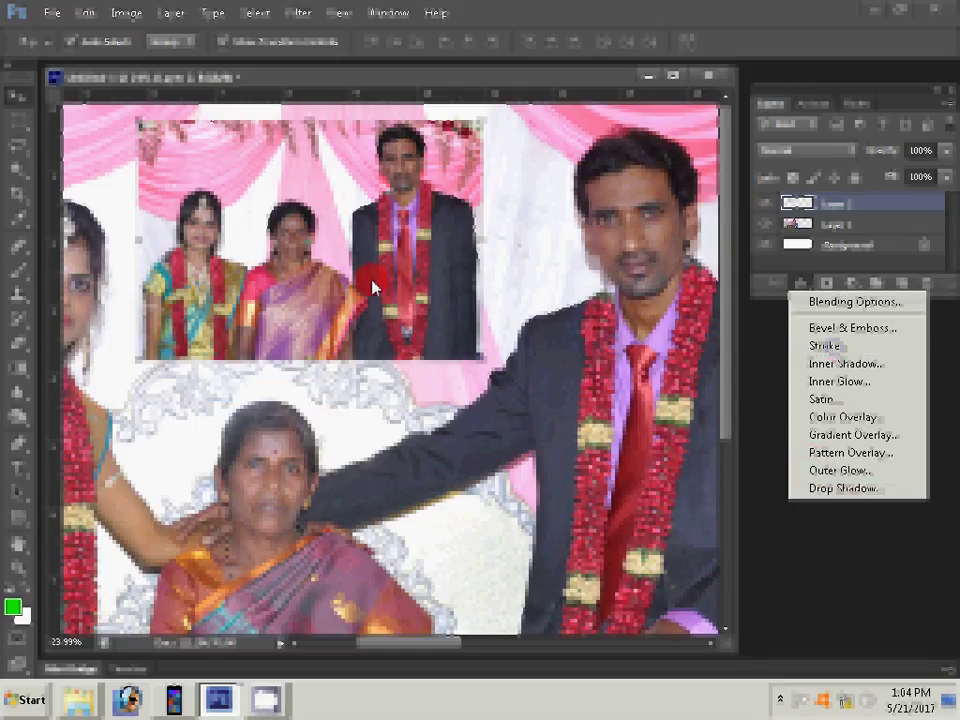
key("Return")
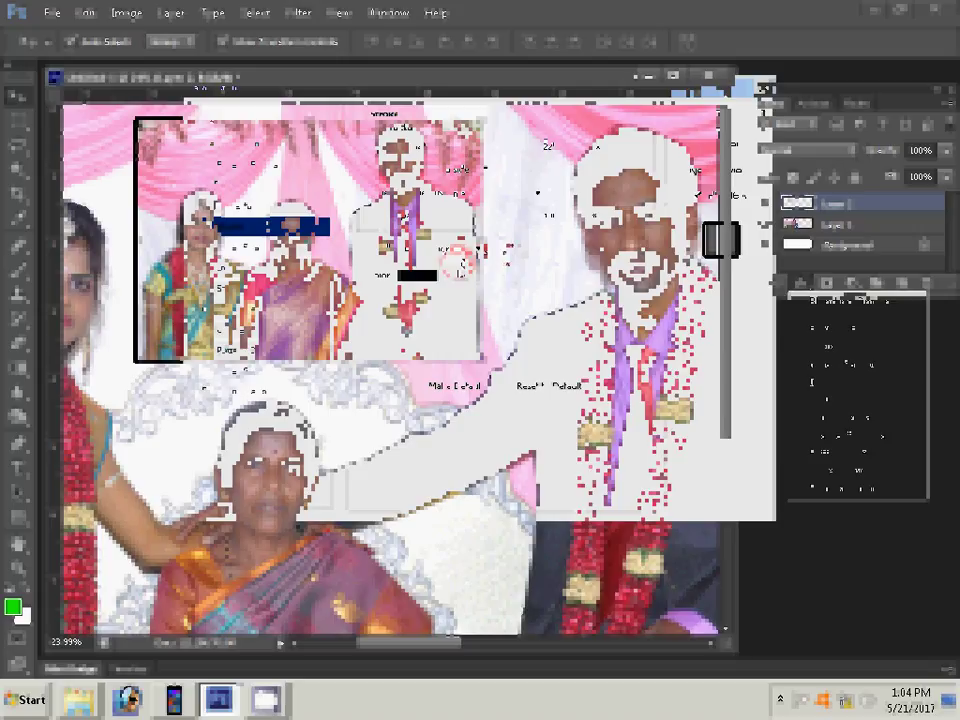
left_click(460, 266)
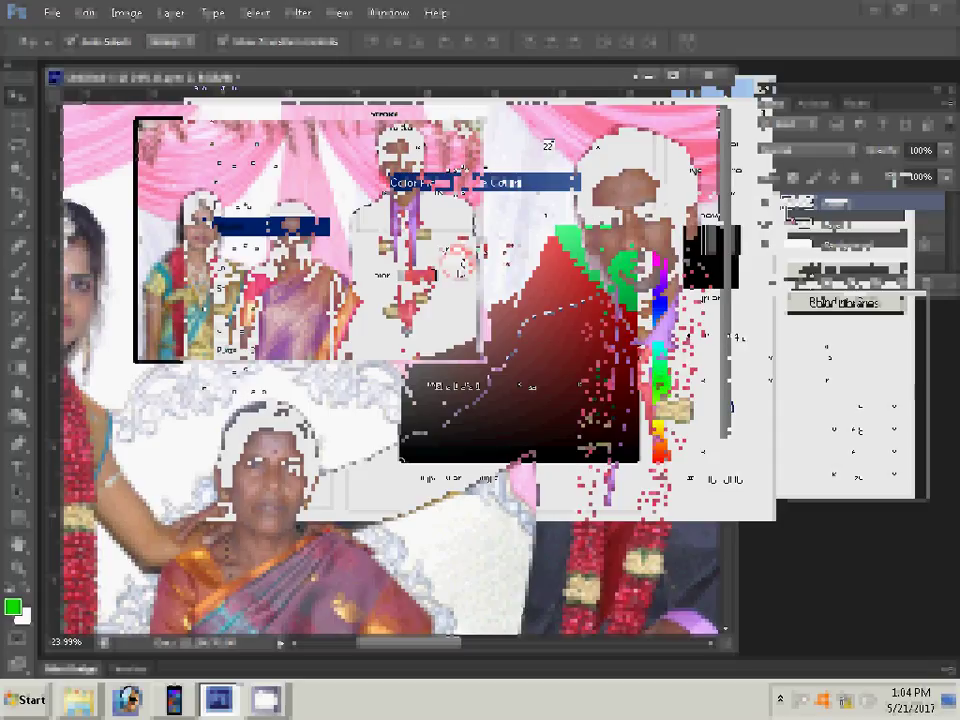
left_click(661, 257)
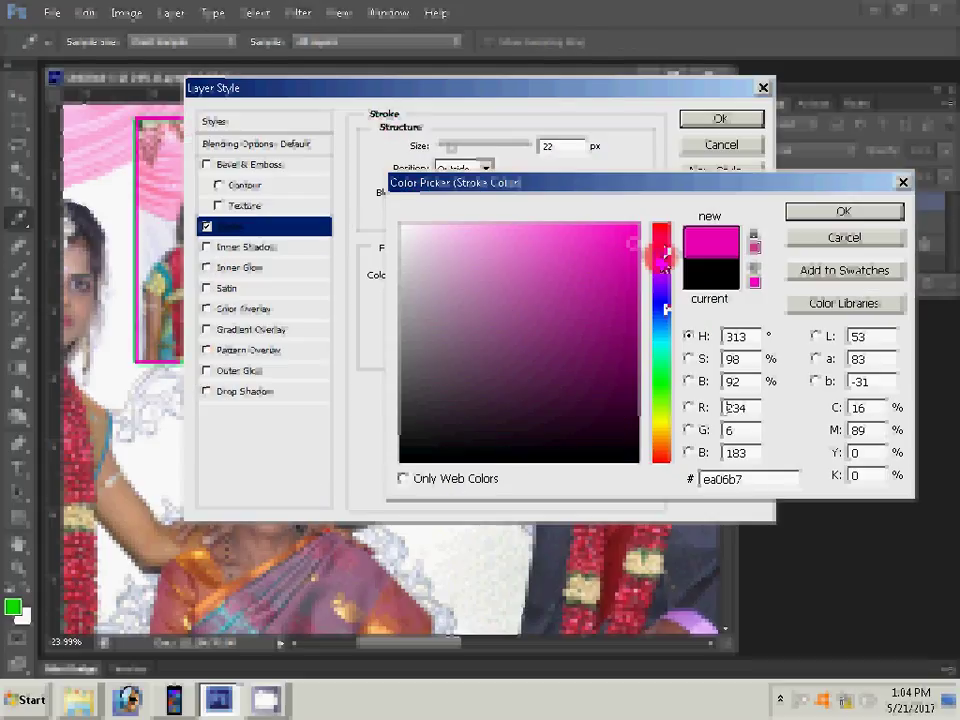
type("241")
key("Return")
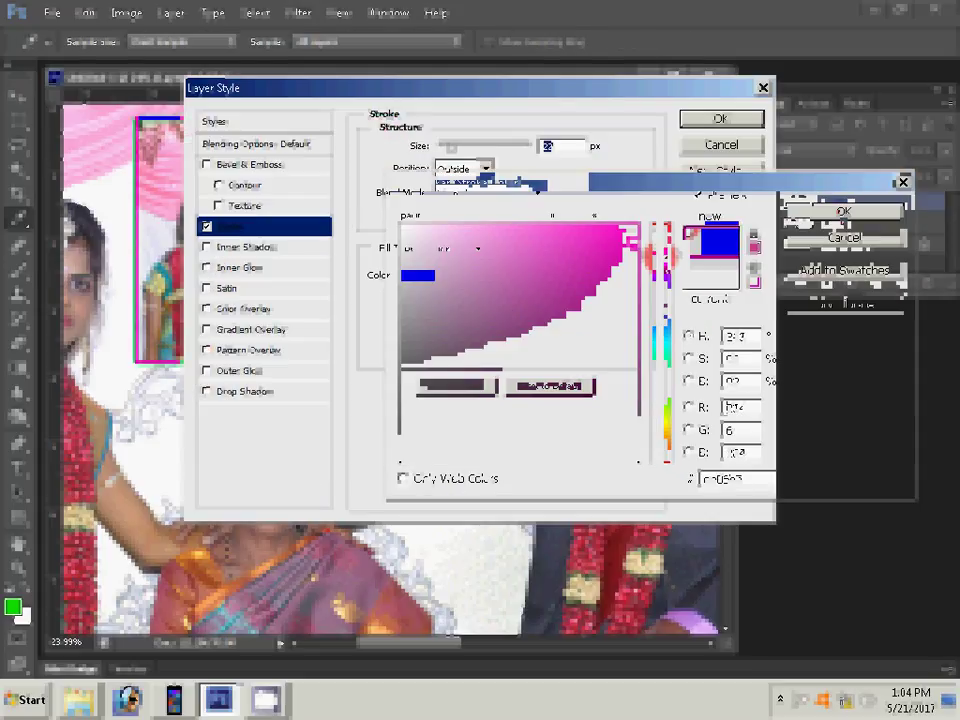
- Try Multiply, Lighten and Darker Color blend modes, then apply a 12 px black outside stroke
left_click(537, 190)
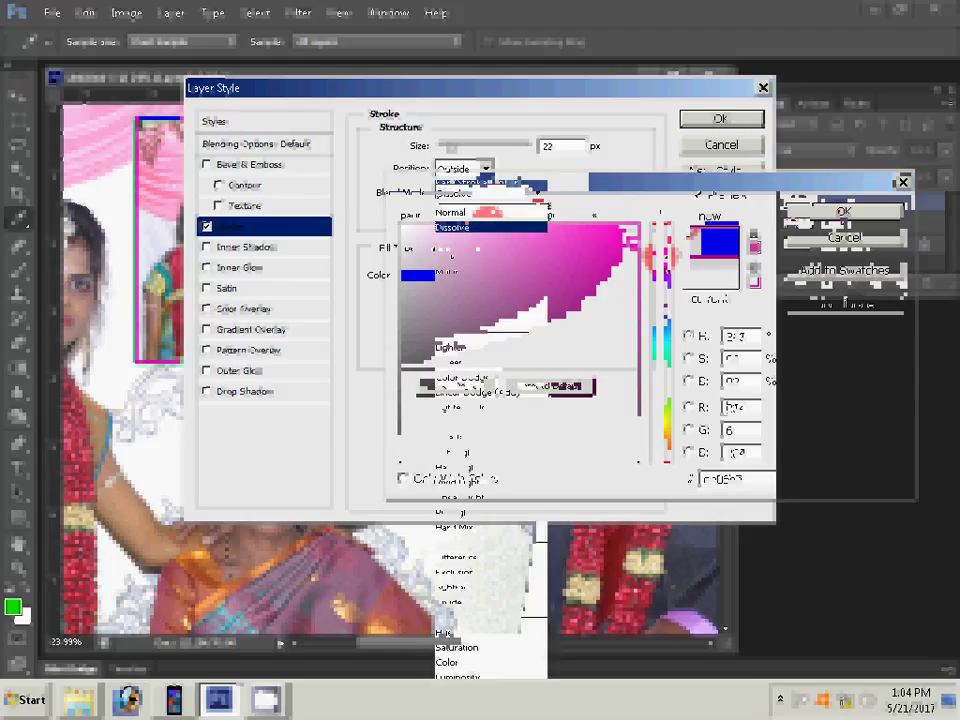
left_click(487, 212)
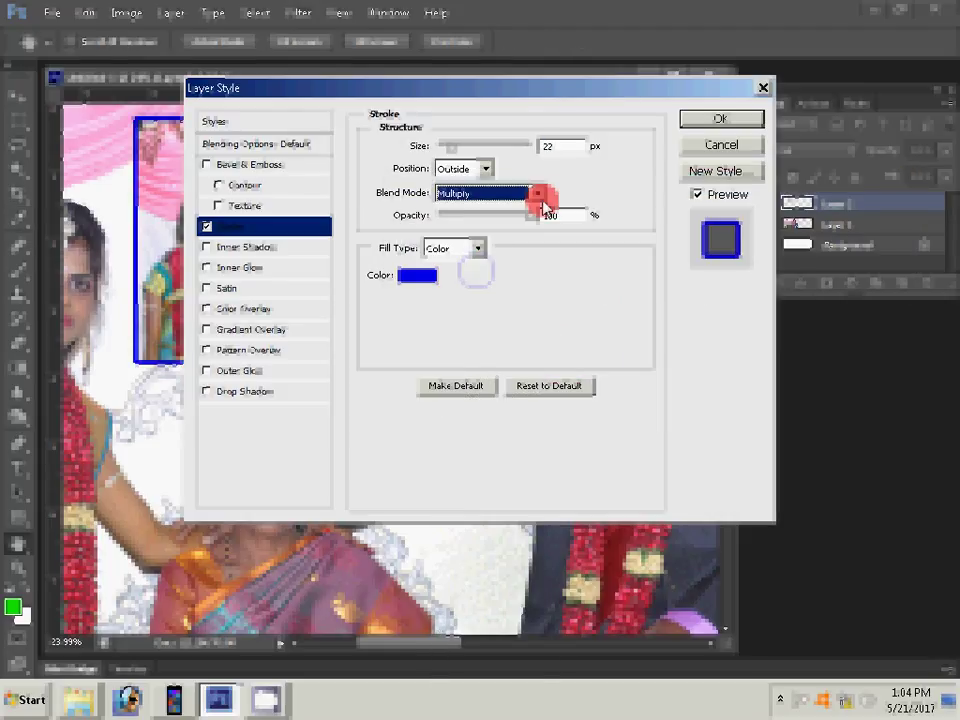
left_click(540, 195)
left_click(475, 346)
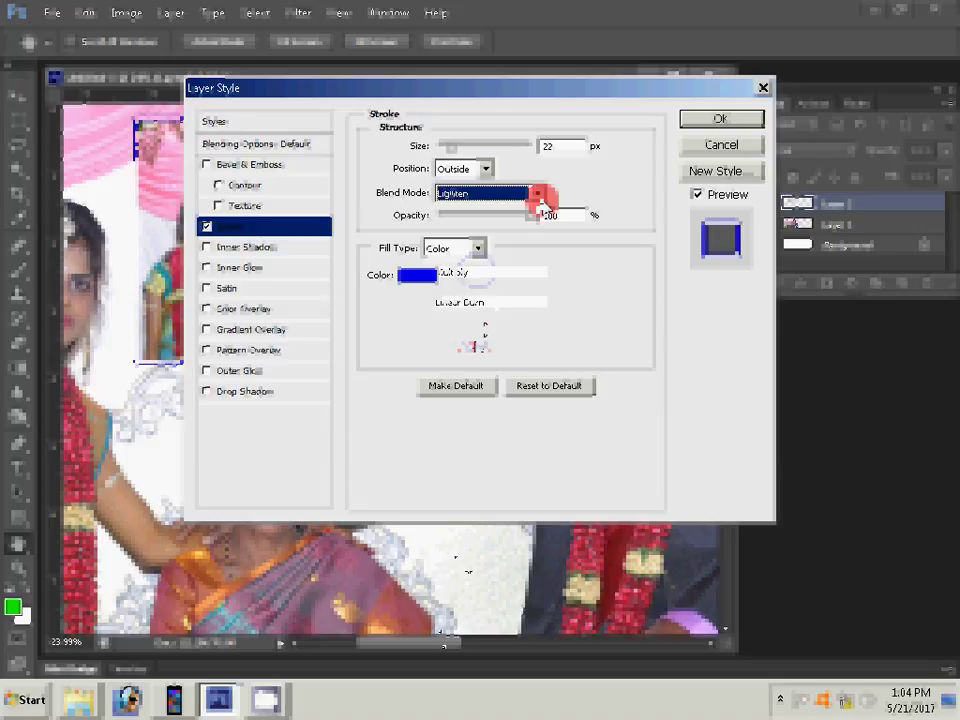
left_click(540, 195)
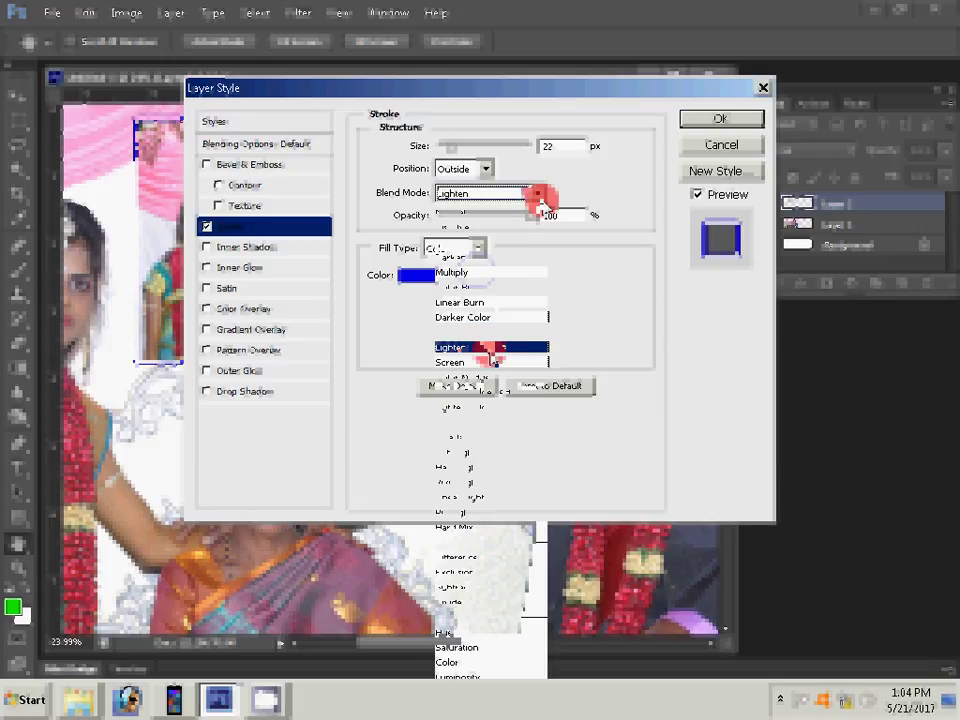
left_click(483, 317)
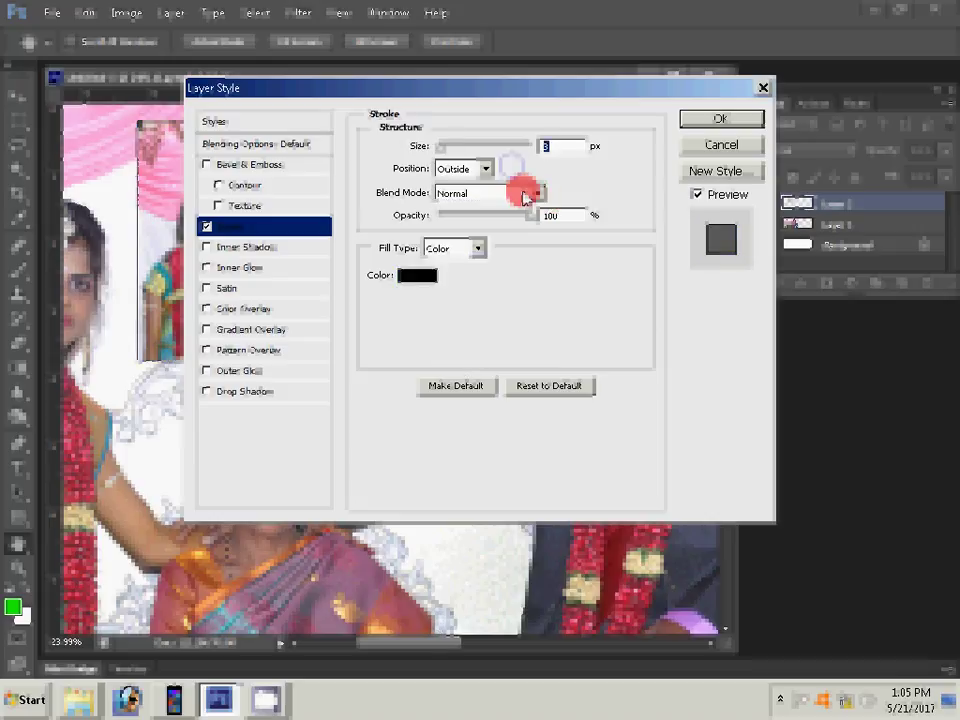
type("12")
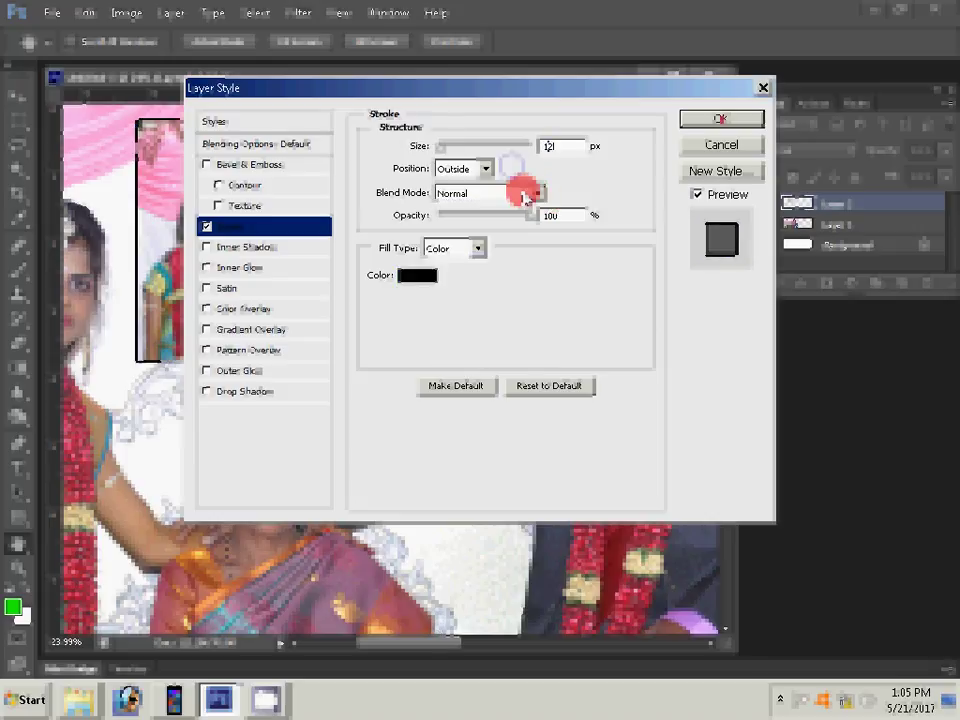
left_click(738, 118)
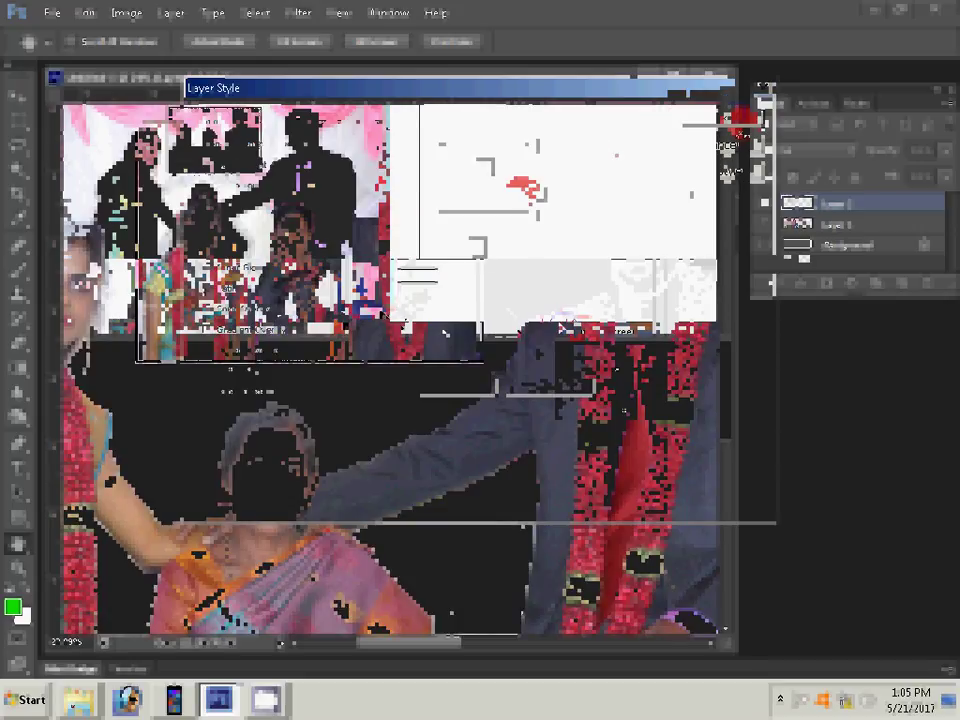
left_click(78, 695)
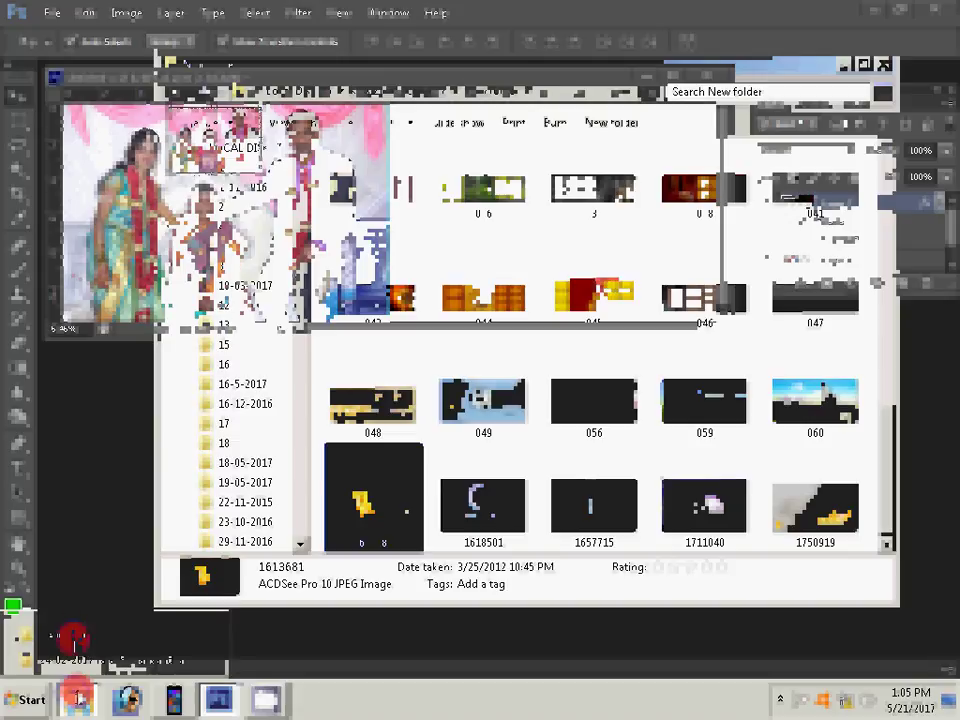
- Open photo DSC_0431 from the 24-02-2017 folder in Photoshop
left_click(100, 660)
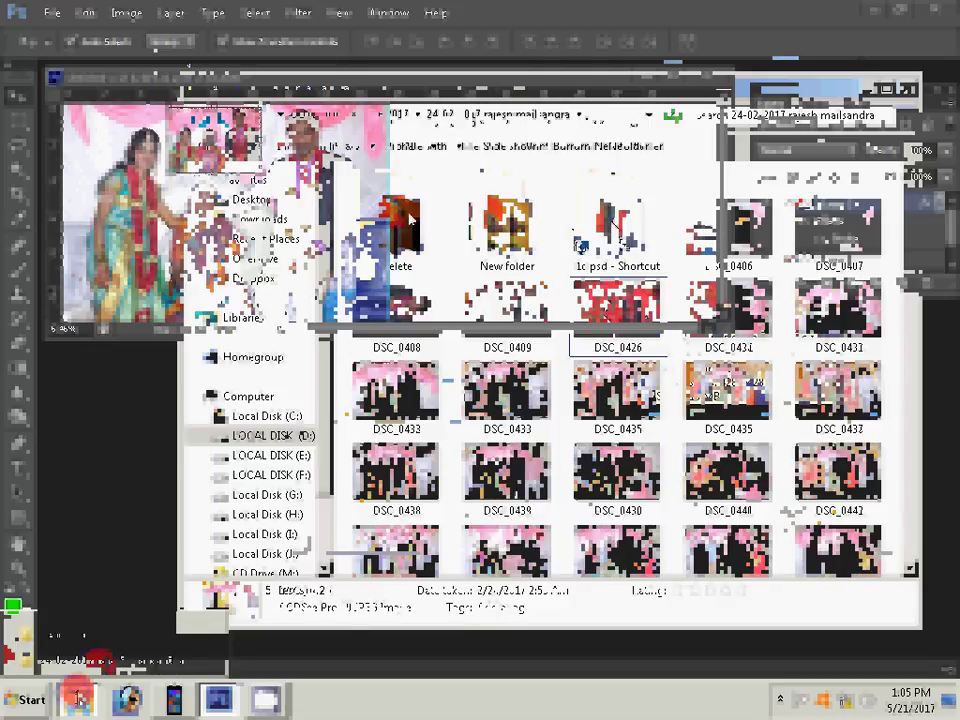
left_click(725, 316)
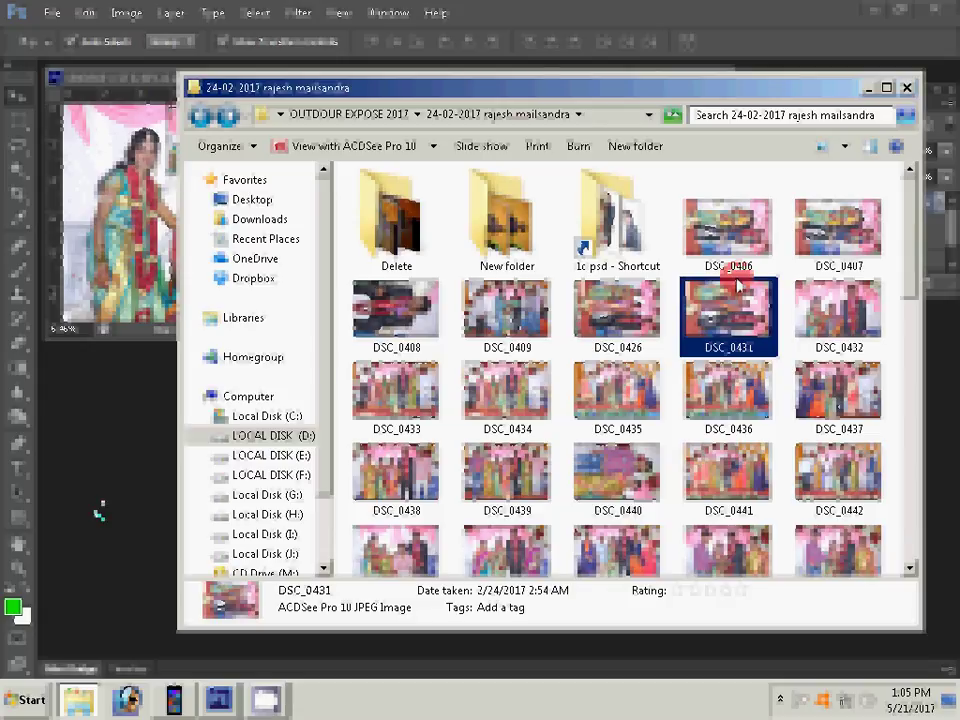
double_click(737, 310)
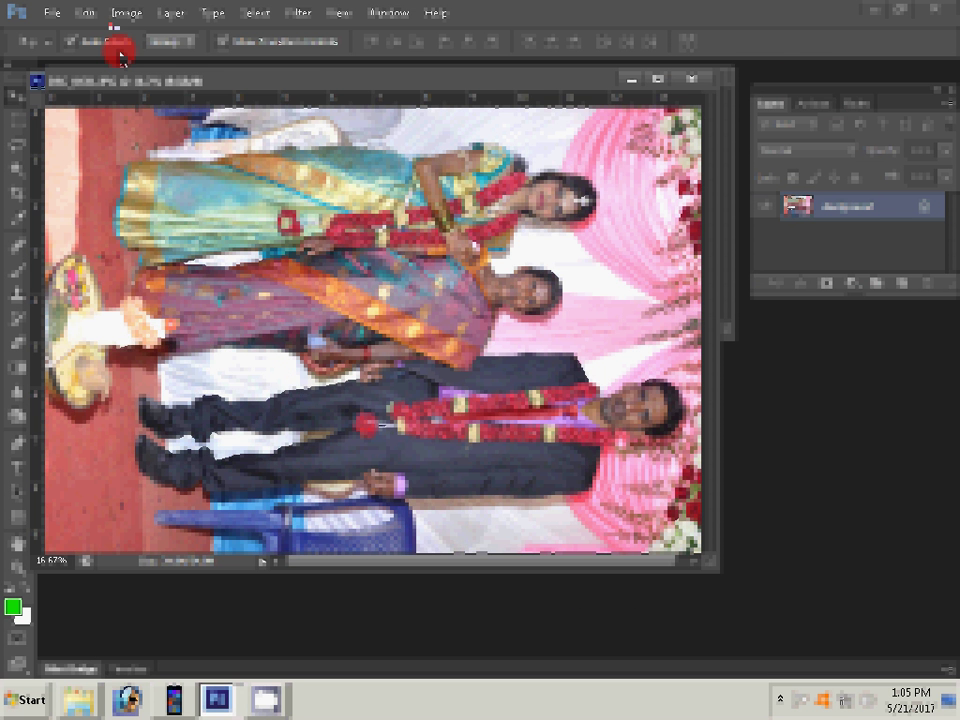
- Rotate the sideways photo upright and confirm its new image size
left_click(126, 13)
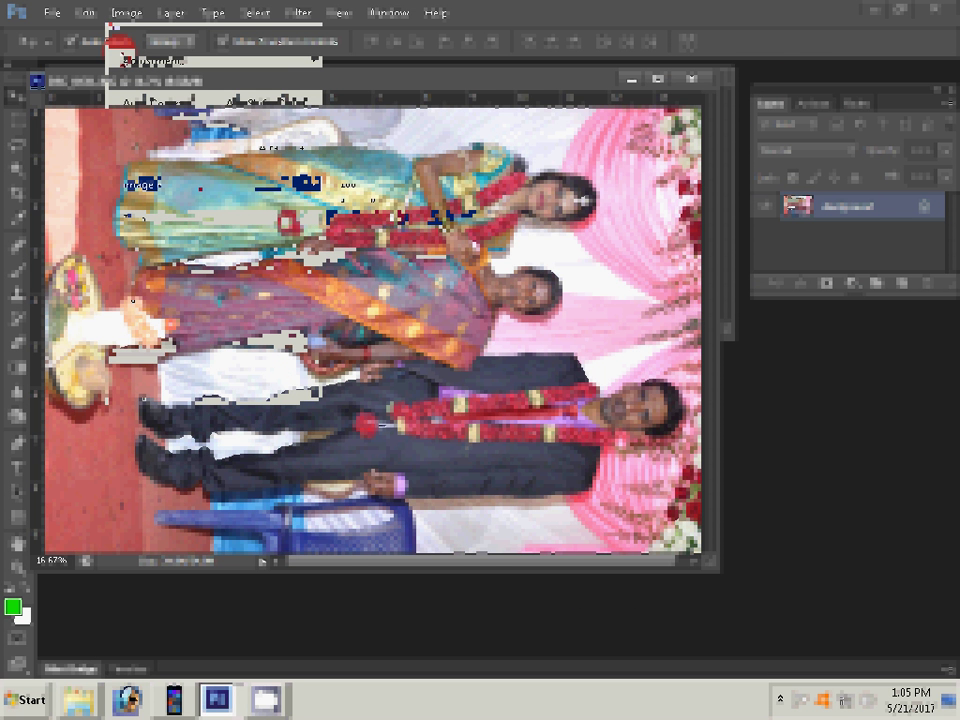
left_click(380, 214)
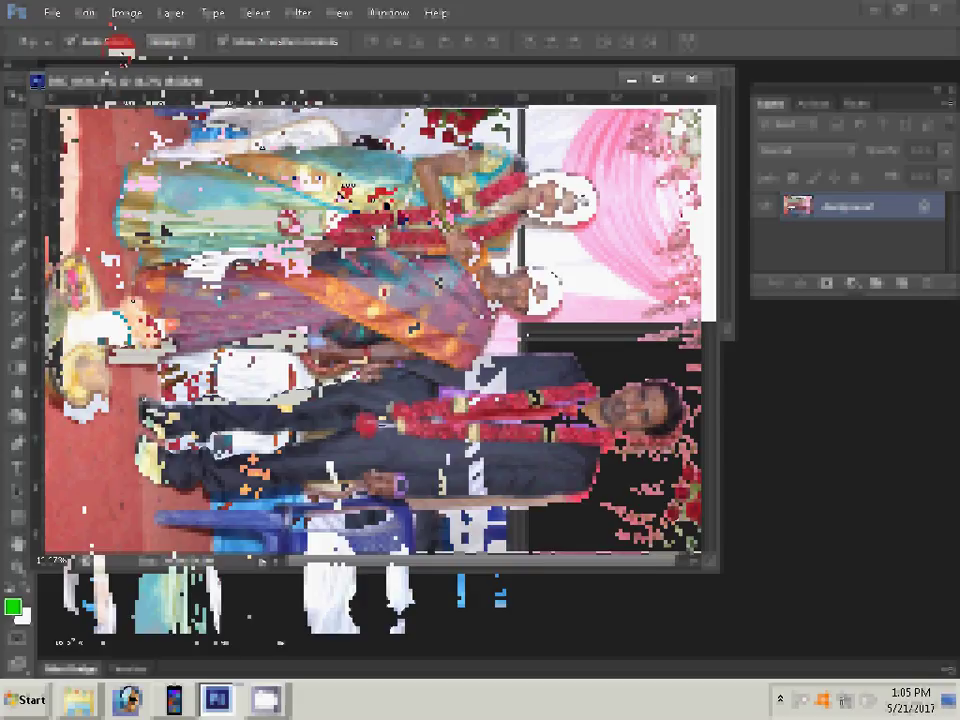
key("ctrl+alt+i")
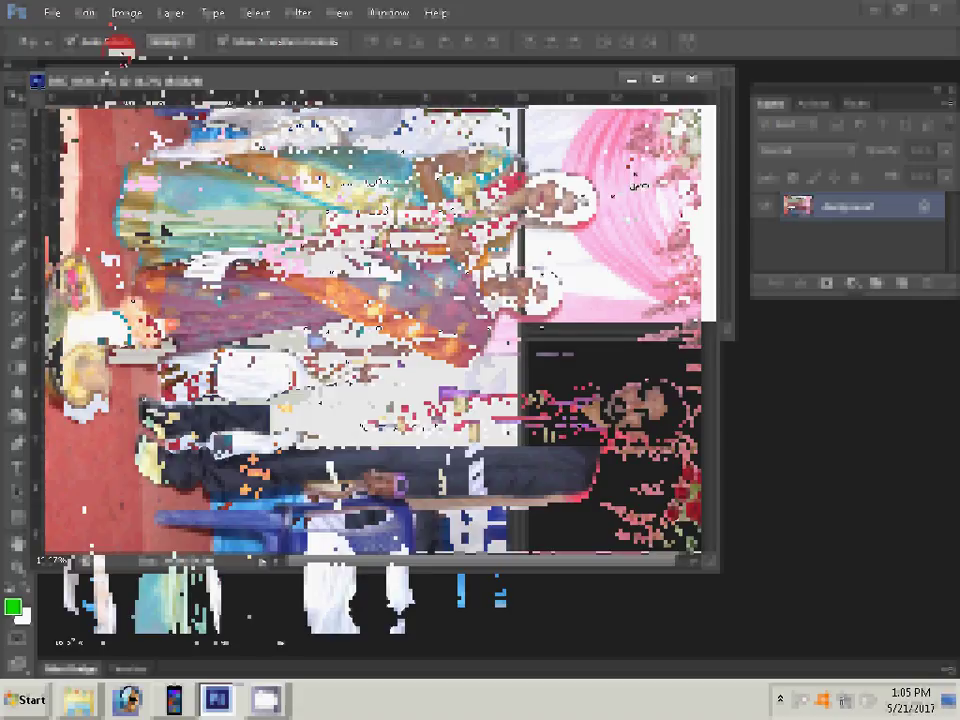
key("Return")
- Move the photo onto the right half of the album spread and enlarge it to about 136%
left_click_drag(596, 208, 456, 192)
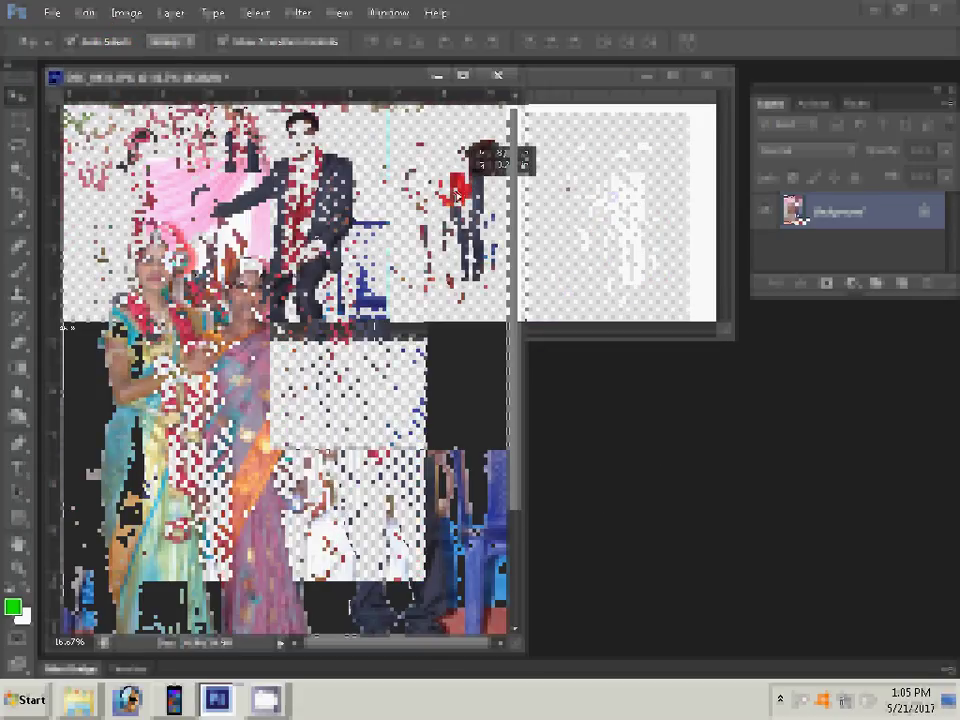
mouse_move(456, 192)
left_mouse_down()
mouse_move(497, 155)
mouse_move(455, 188)
left_mouse_up()
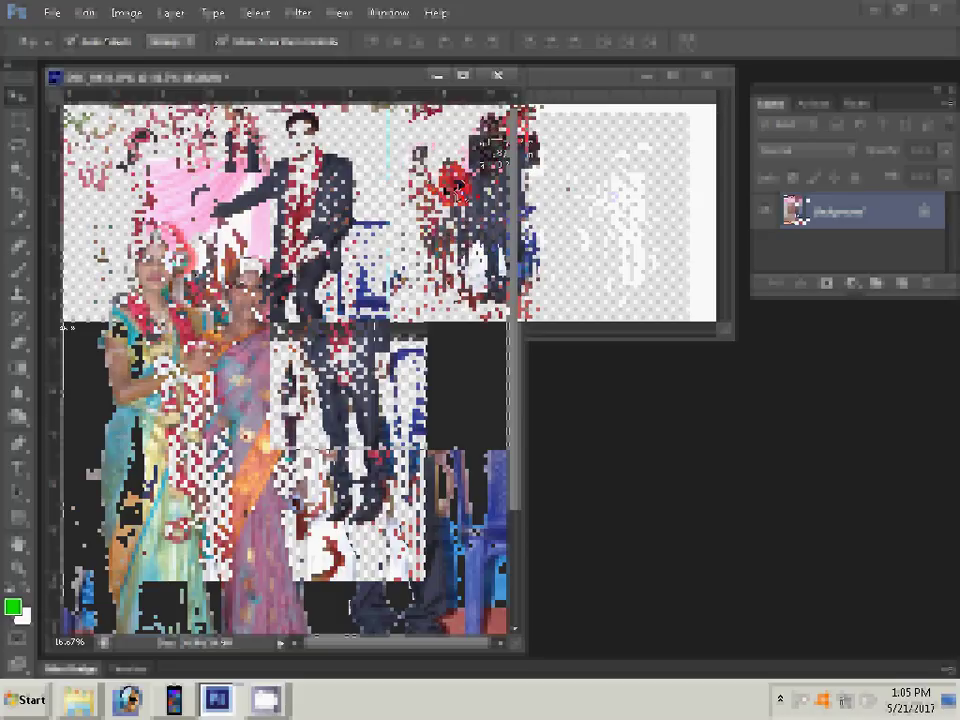
left_click_drag(455, 188, 458, 190)
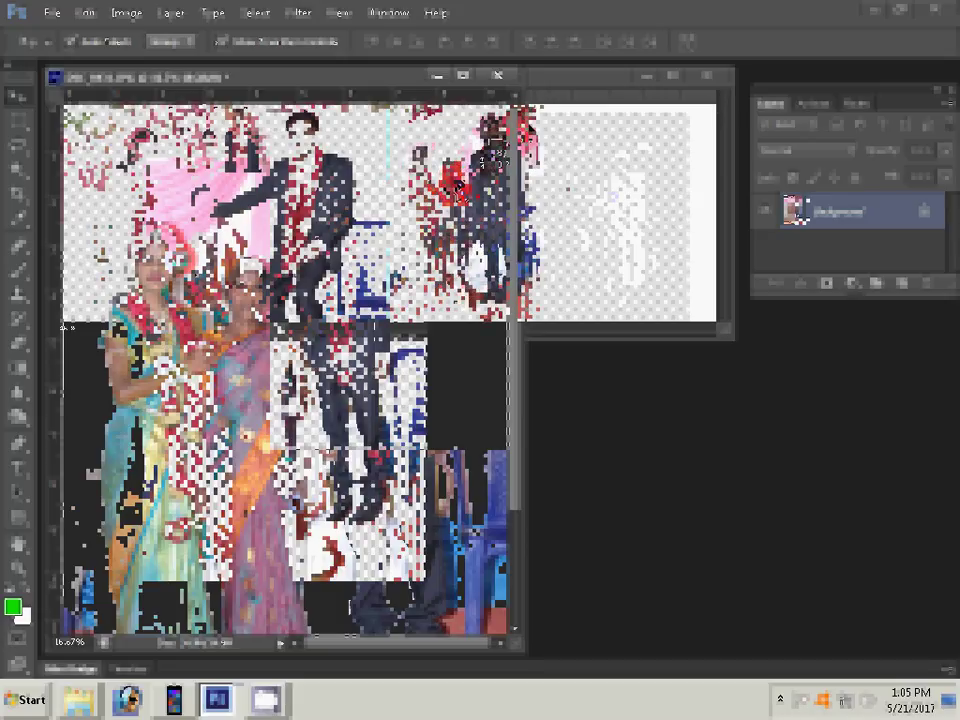
key("ctrl+t")
left_click_drag(500, 106, 543, 100)
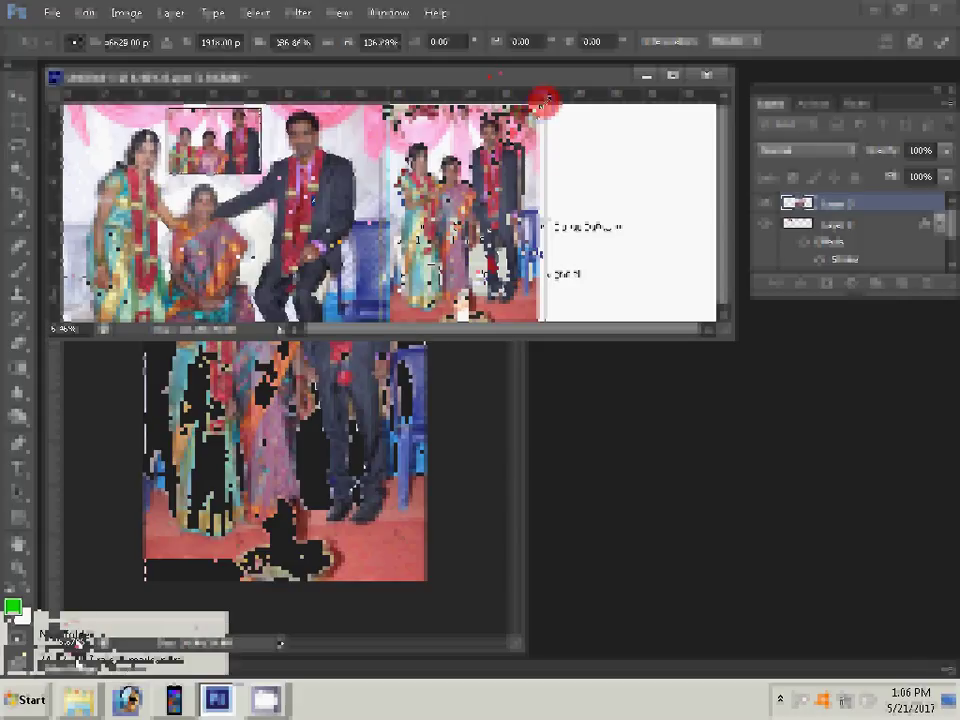
left_click(80, 700)
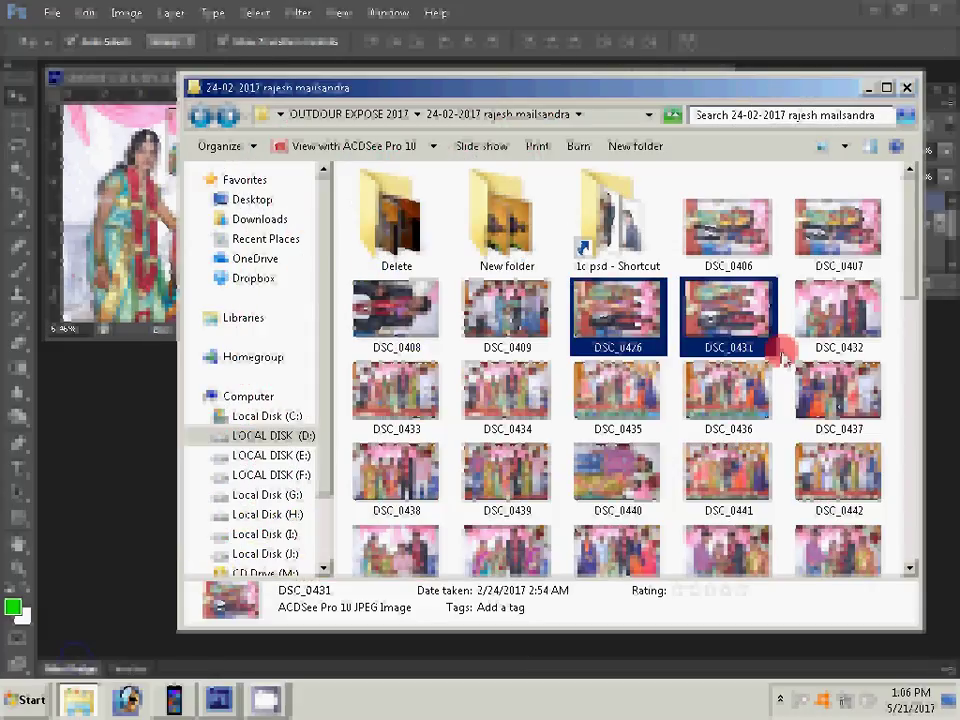
- Move DSC_0476, DSC_0431 and DSC_0432 into the Delete folder, then open New folder
left_click(790, 350, "ctrl")
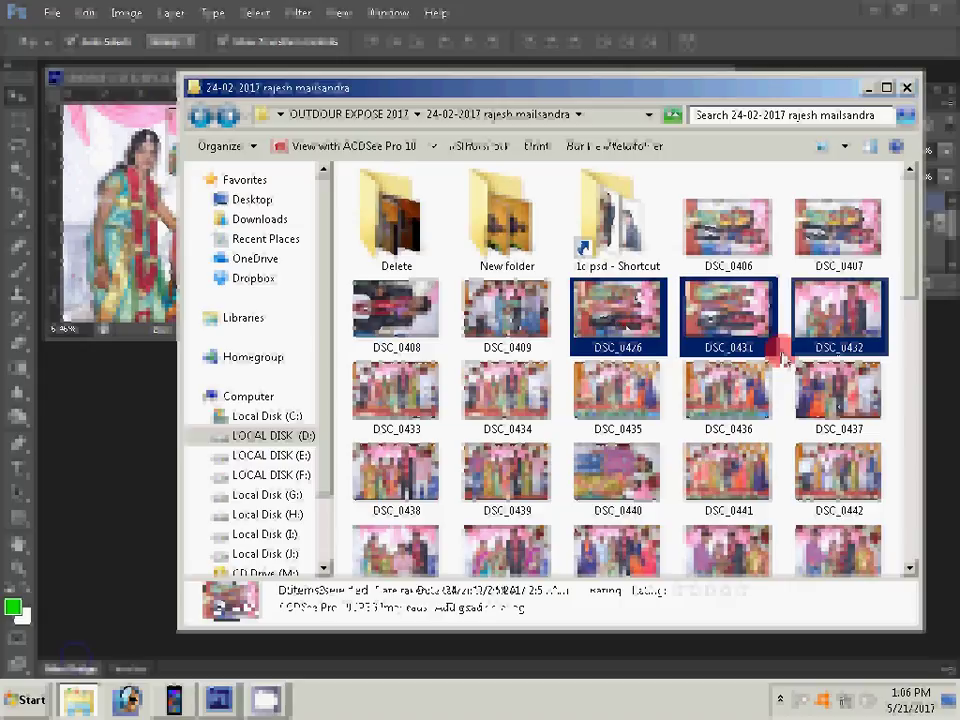
left_click(403, 230)
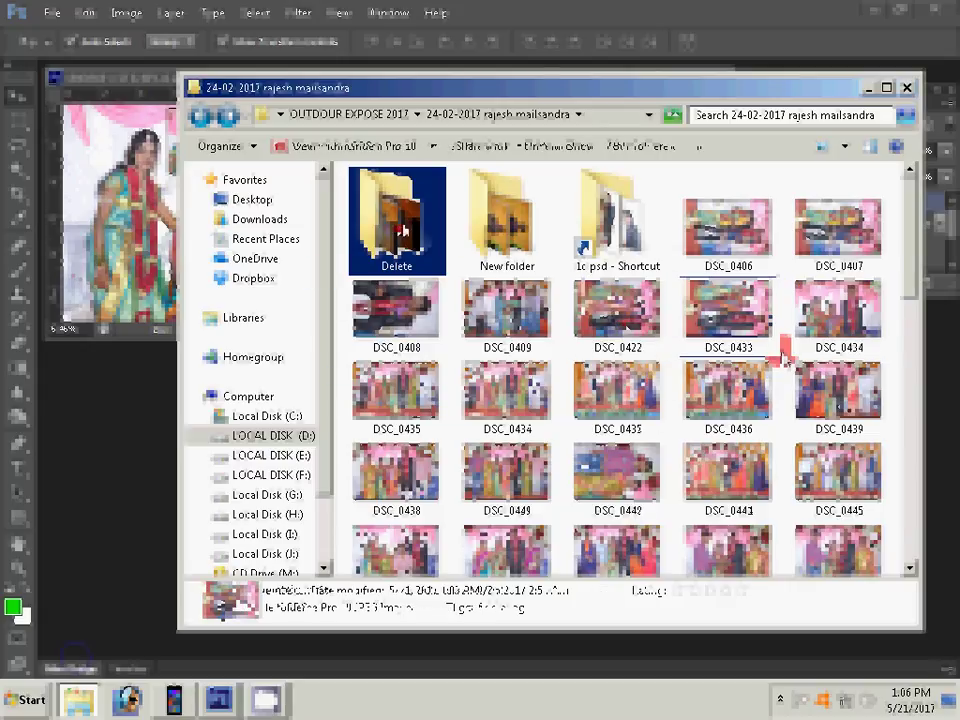
left_click_drag(785, 355, 397, 225)
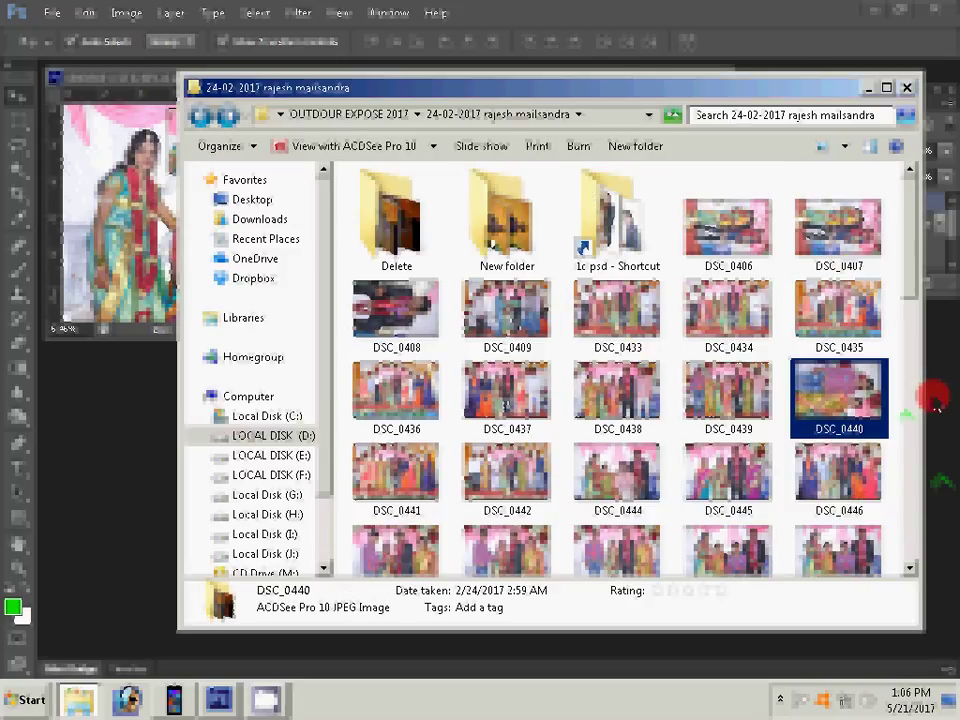
left_click(493, 245)
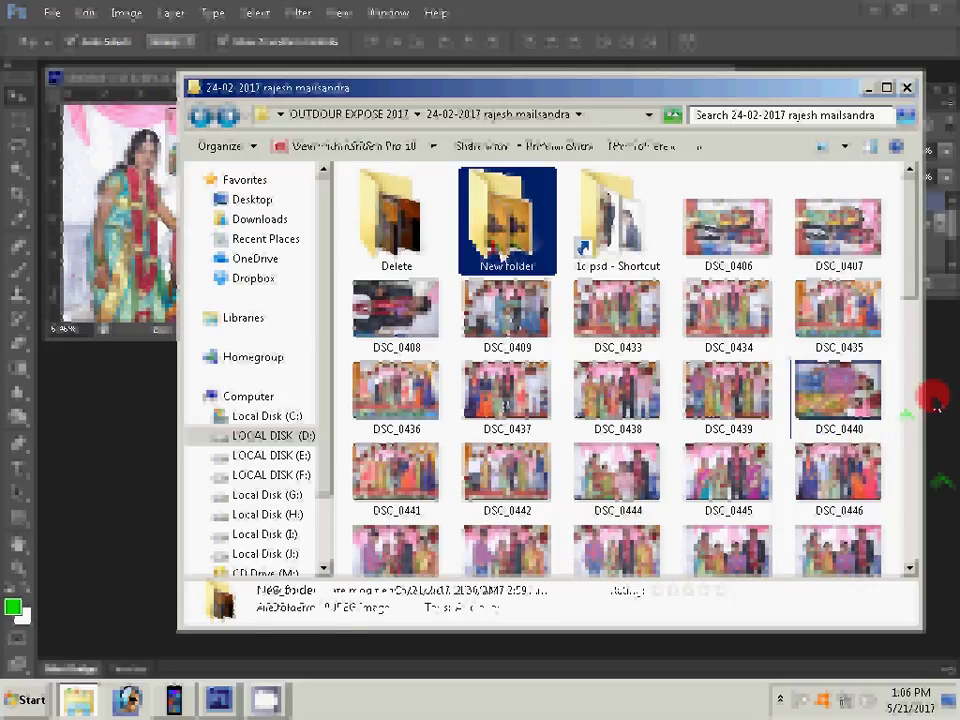
double_click(500, 254)
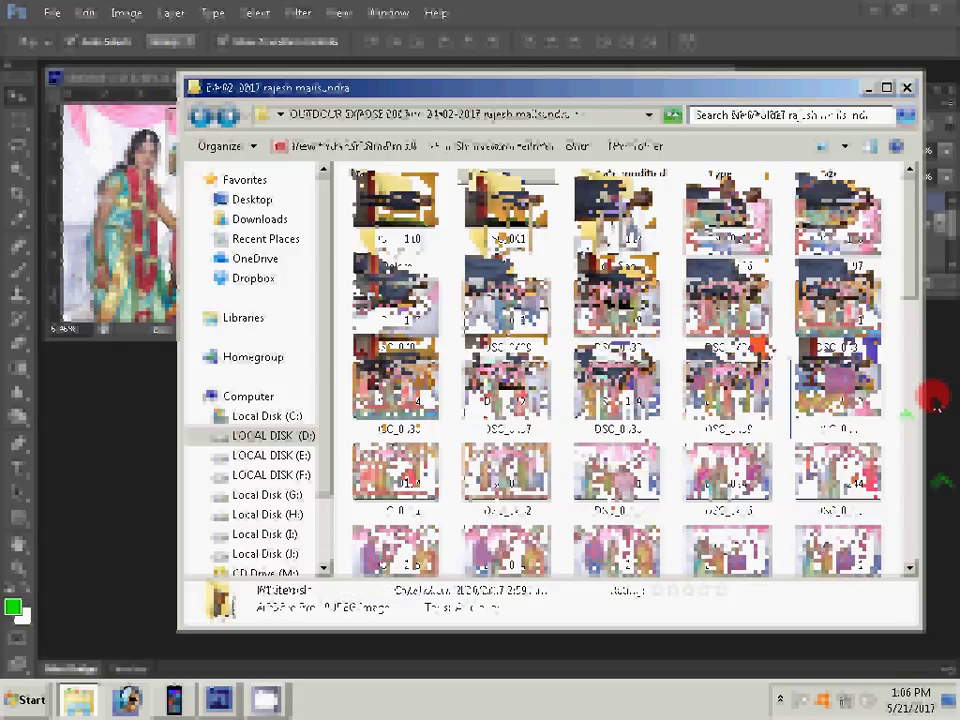
- Bring photo DSC_0351 from New folder into Photoshop
scroll(766, 349, "down", 5)
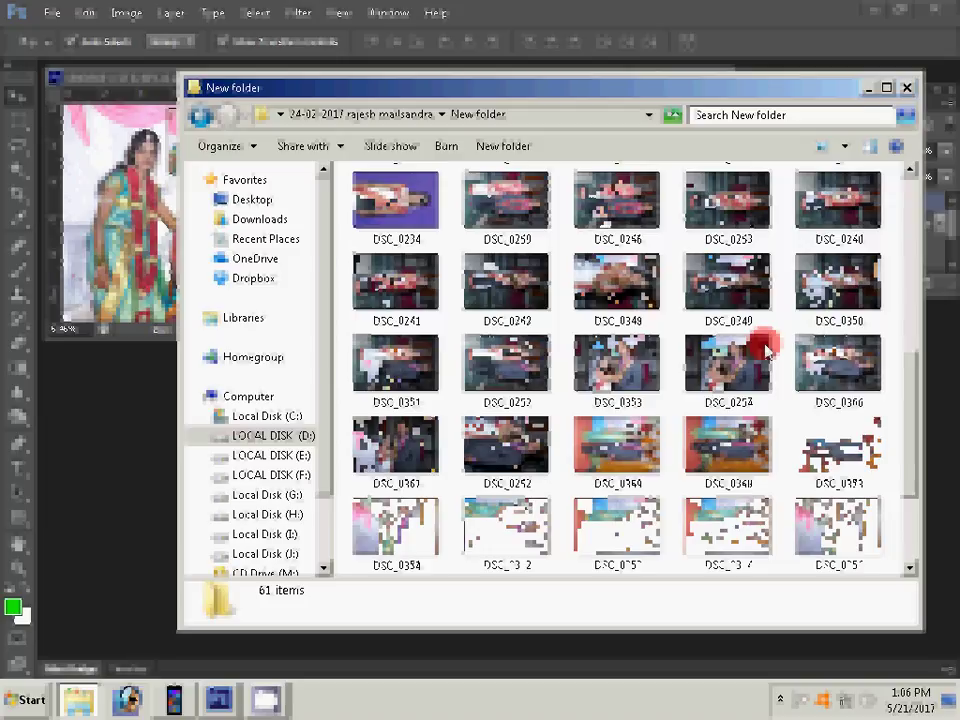
left_click(437, 361)
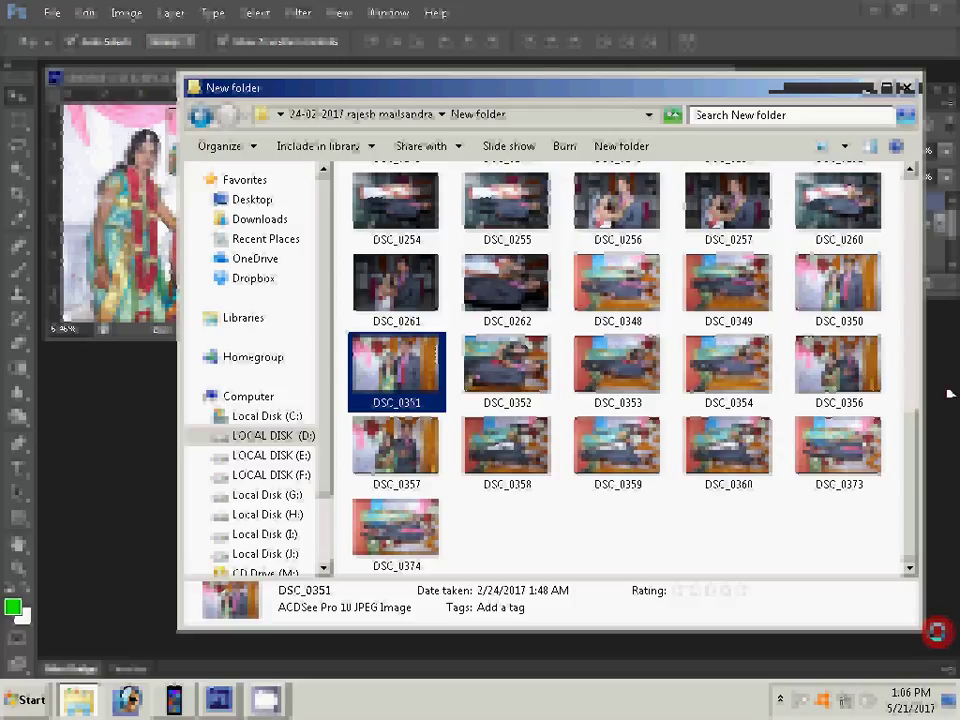
left_click_drag(936, 630, 936, 630)
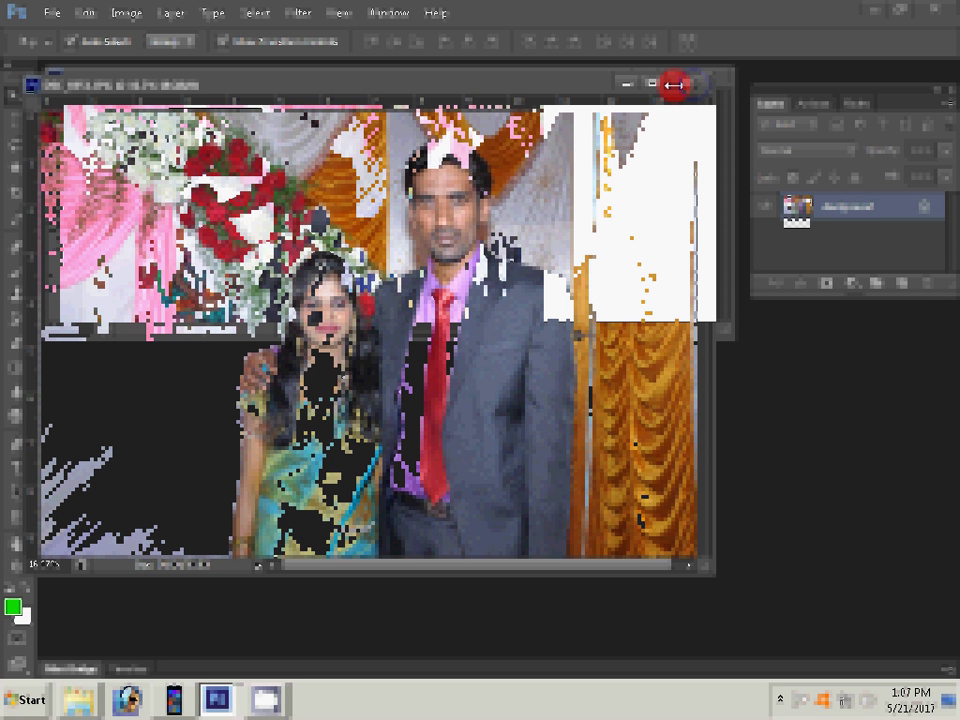
- Switch back to New folder, select photo DSC_0350, and close Explorer
left_click(70, 637)
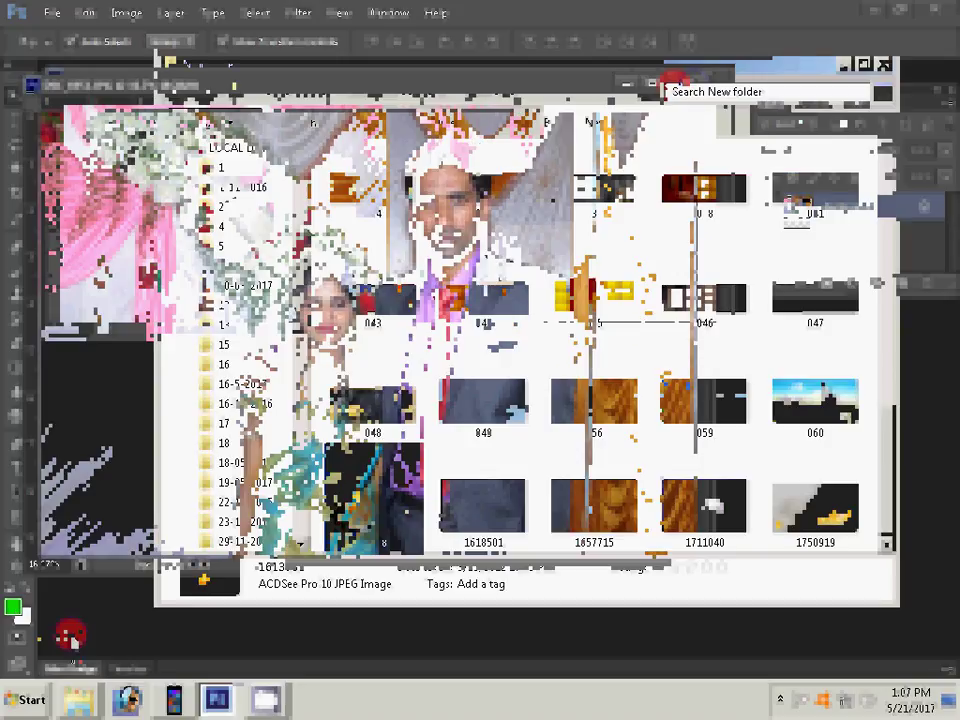
left_click(72, 640)
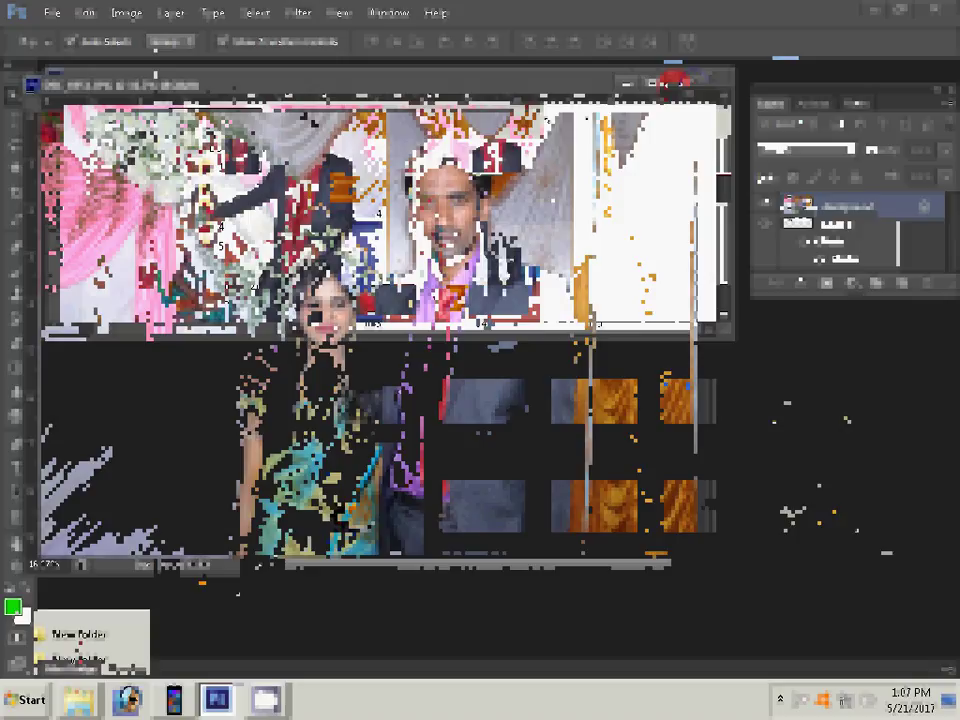
left_click(78, 660)
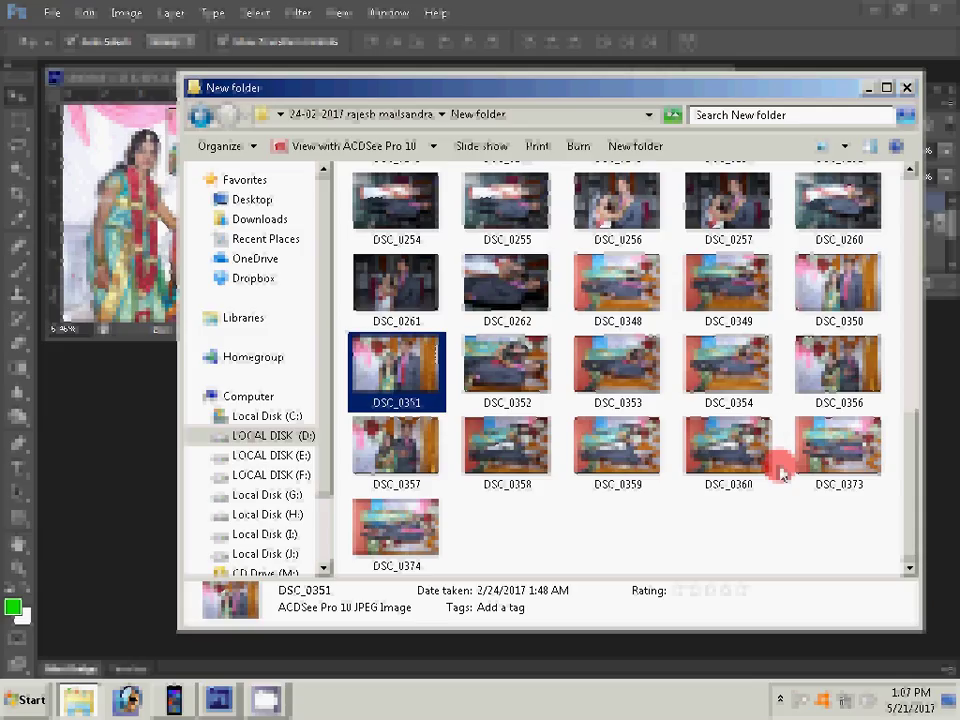
key("Left")
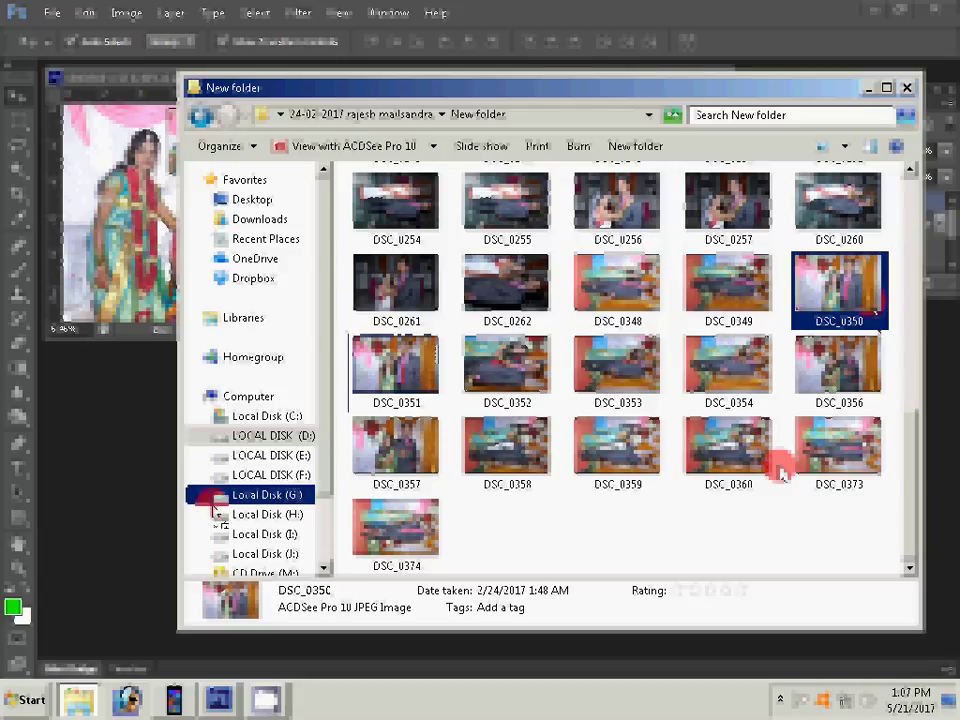
key("alt+F4")
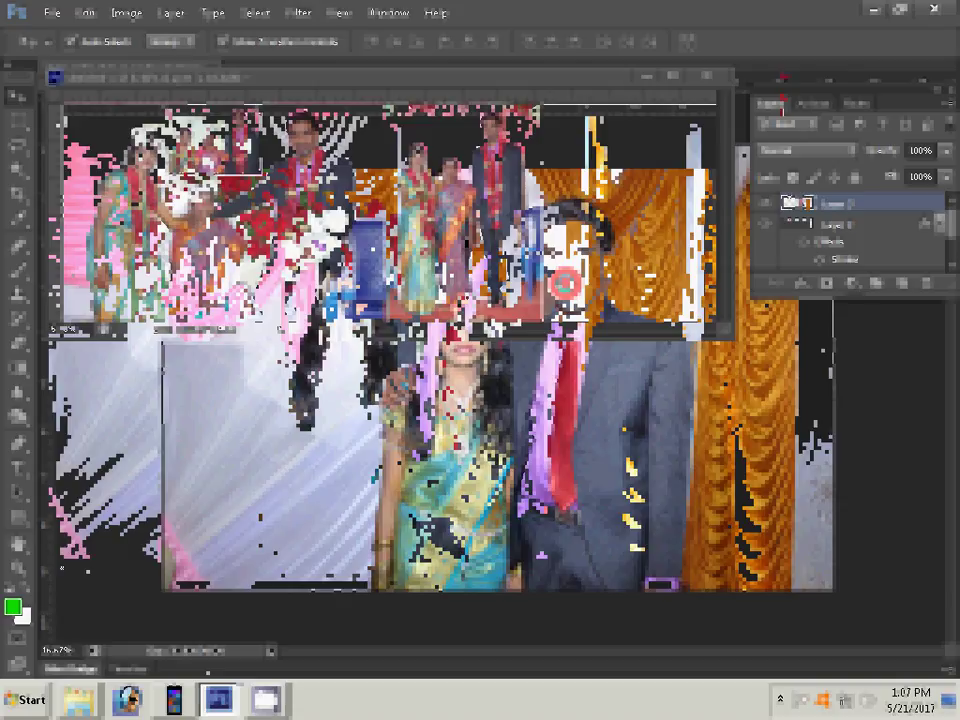
- Set DSC_0350's document width to 8 inches, then duplicate the Background as Layer 1
key("ctrl+alt+i")
double_click(400, 276)
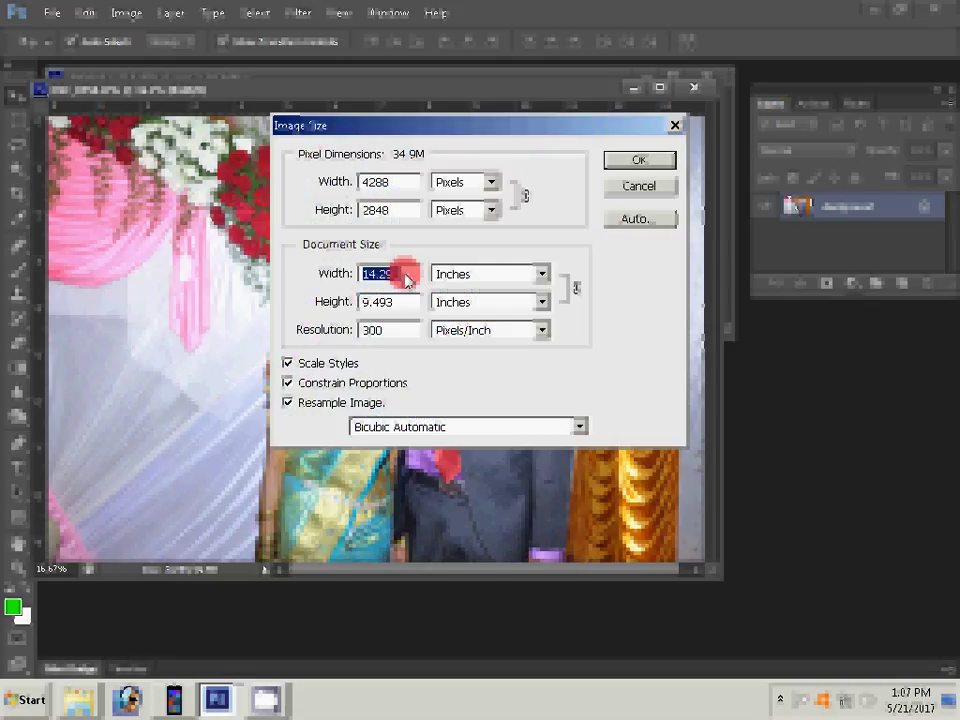
type("8")
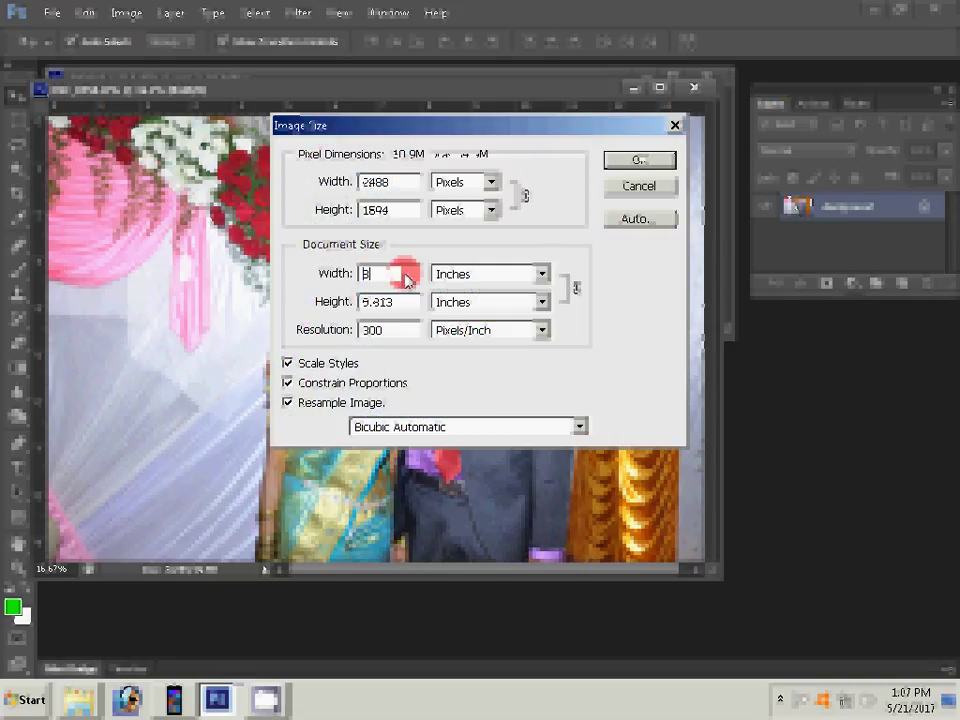
key("Return")
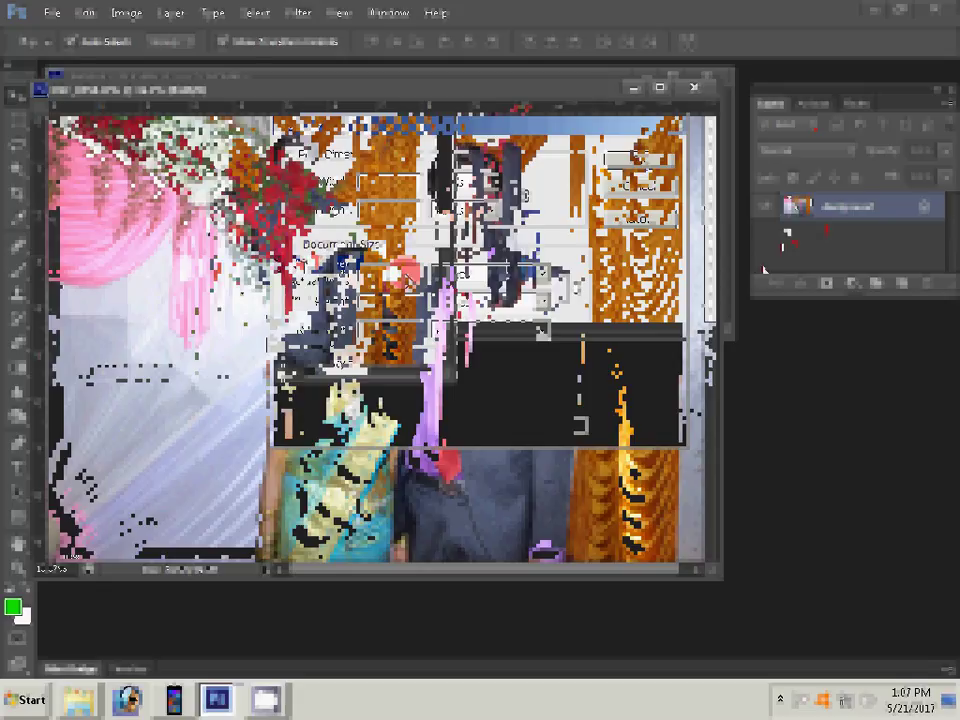
key("ctrl+j")
- Run the Magic plugin filter on the Background layer
key("z")
left_click(296, 13)
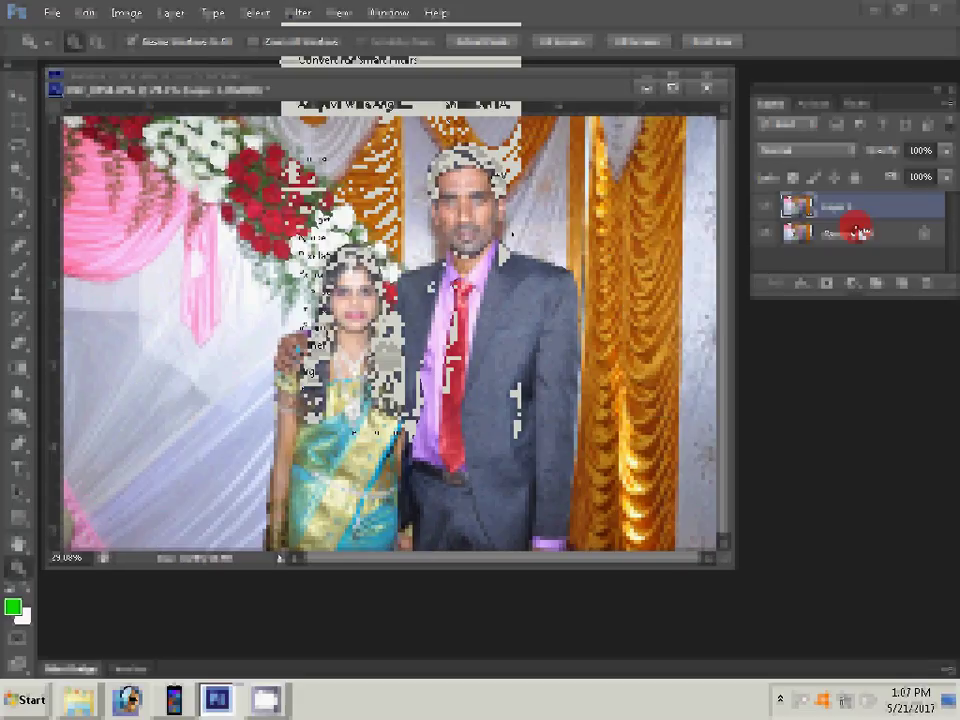
left_click(590, 408)
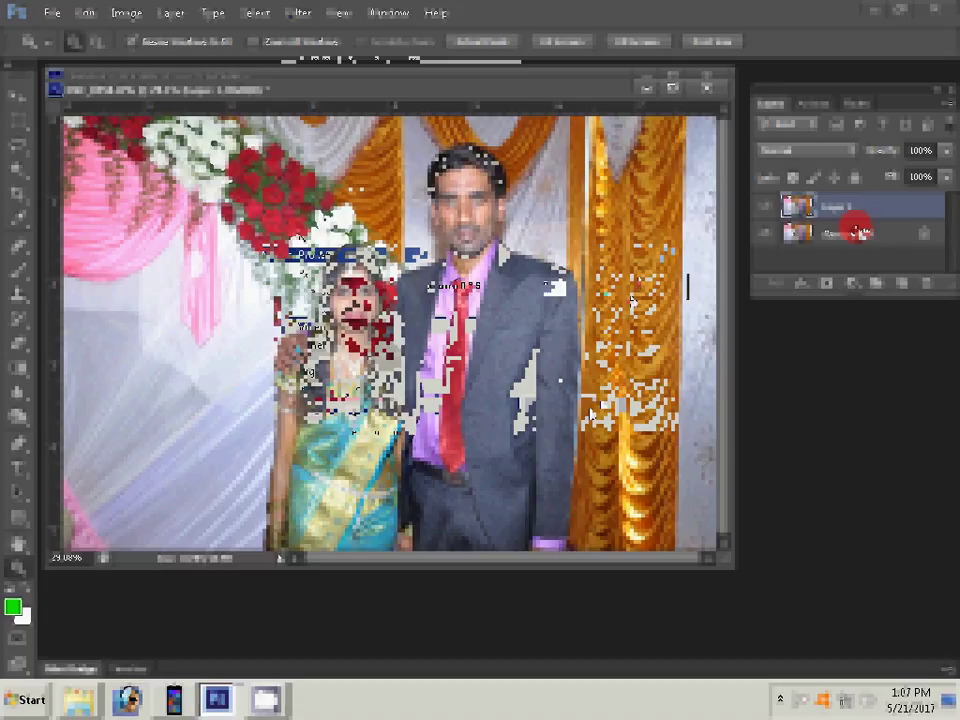
left_click(857, 232)
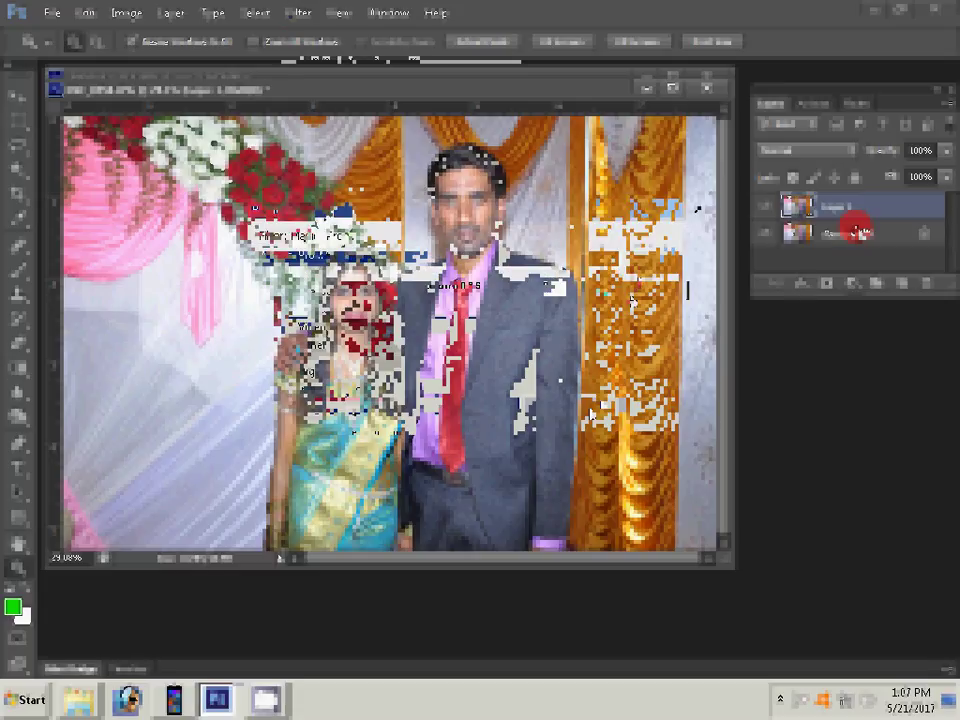
left_click(604, 287)
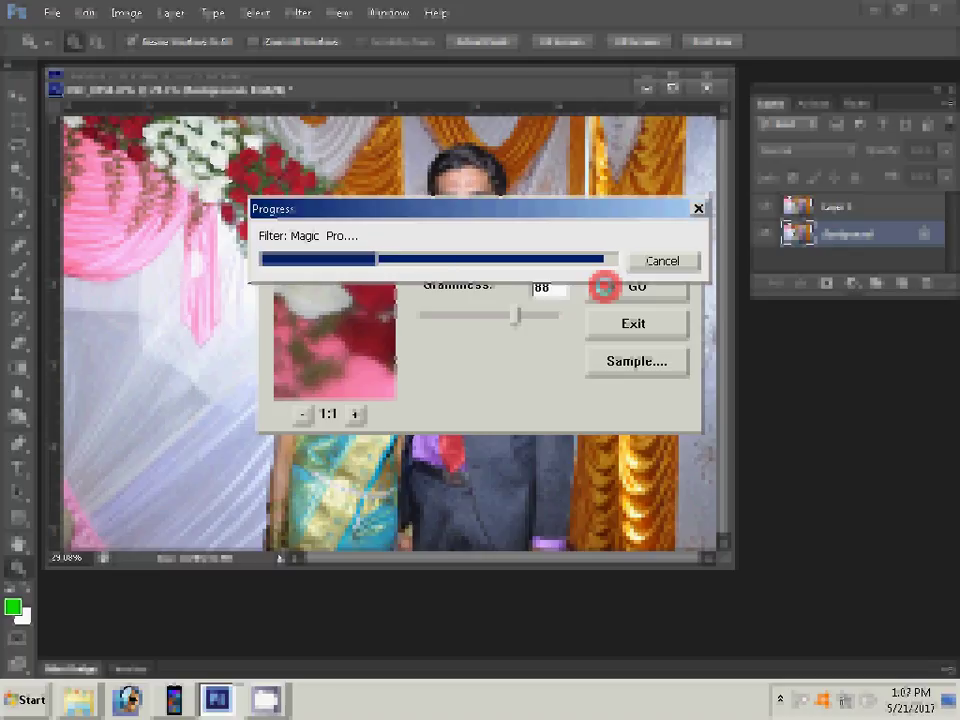
- Apply Add Noise to the photo and set the eraser opacity to 66%
left_click(298, 12)
mouse_move(400, 237)
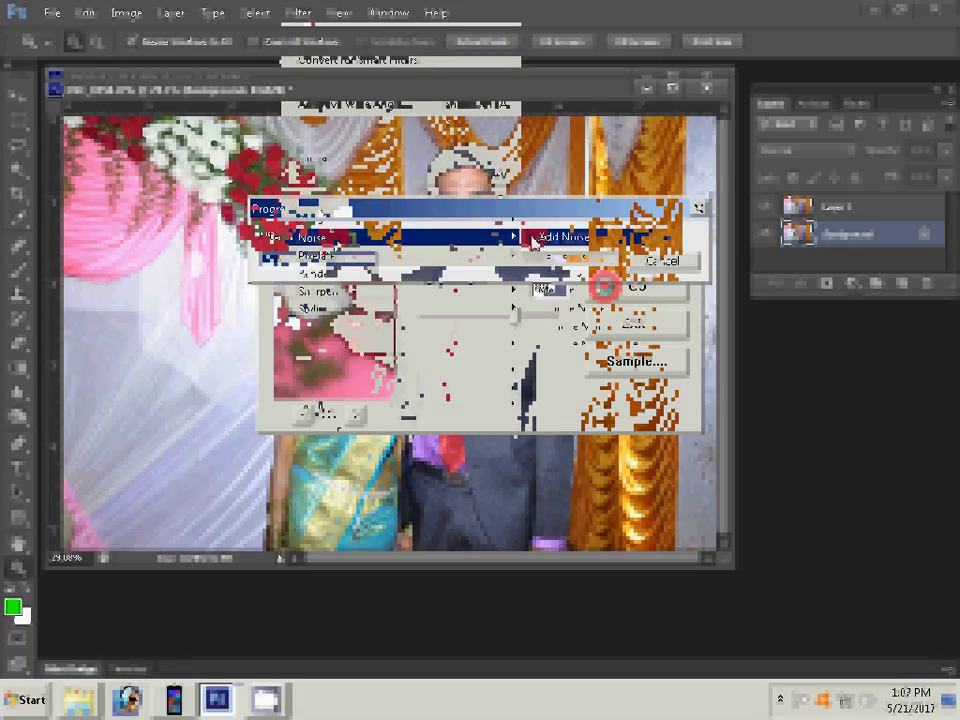
left_click(533, 239)
type("8")
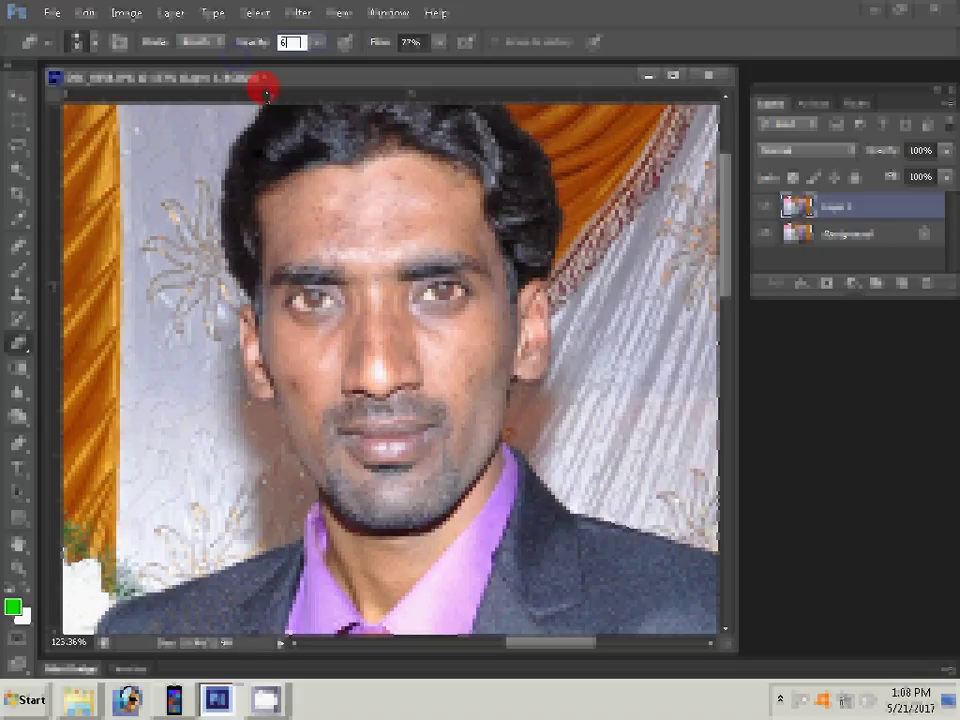
type("66")
key("Return")
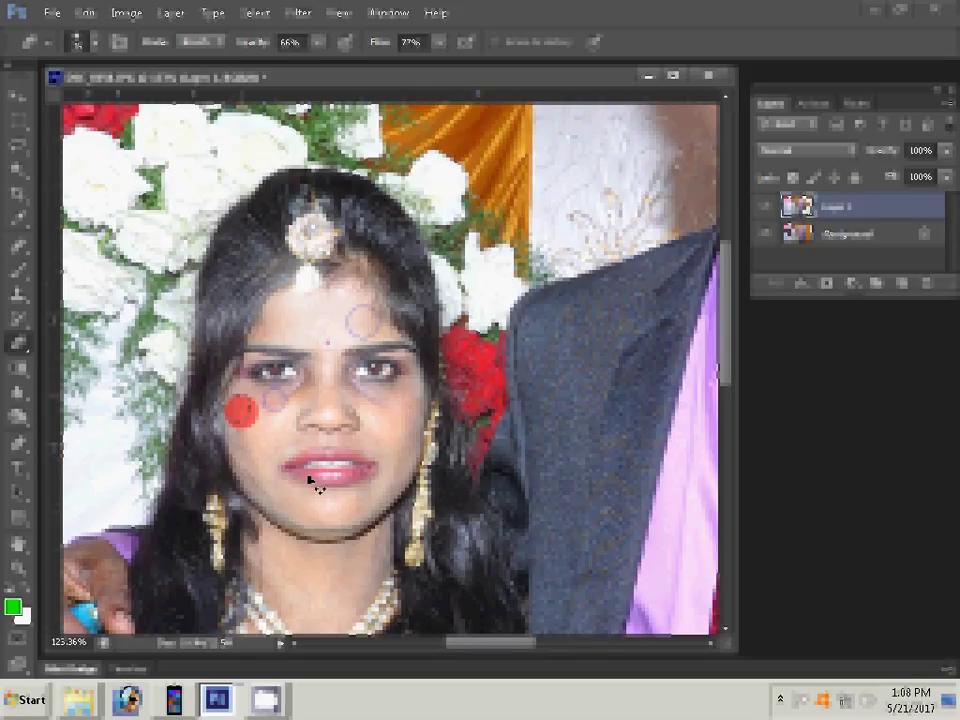
- Erase over the lower lip to blend it, then zoom out to the whole photo
left_click_drag(313, 484, 305, 476)
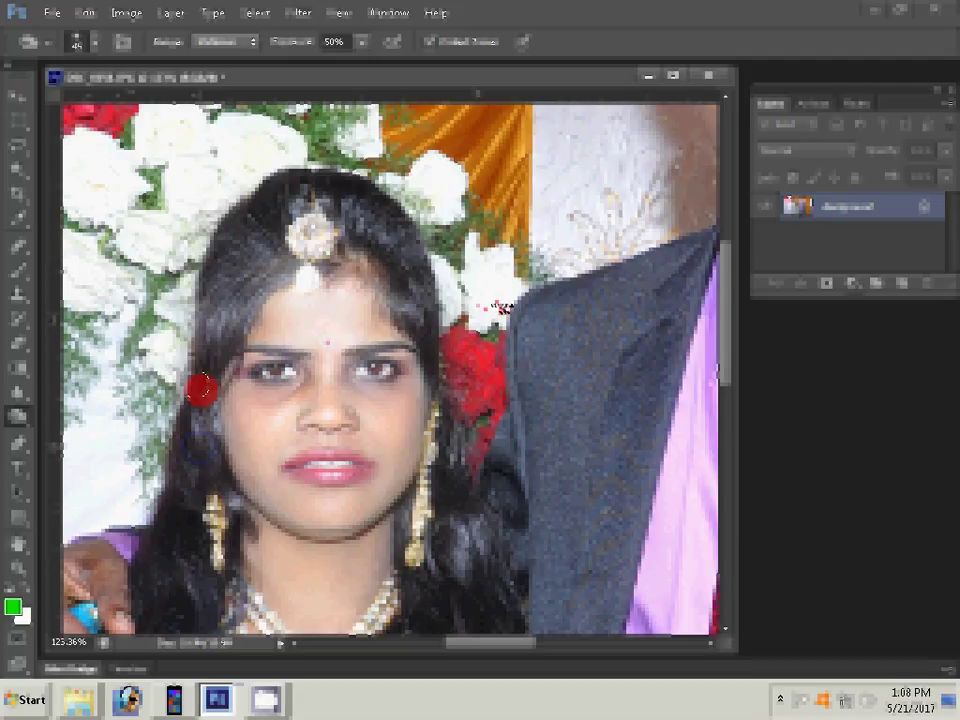
key("ctrl+0")
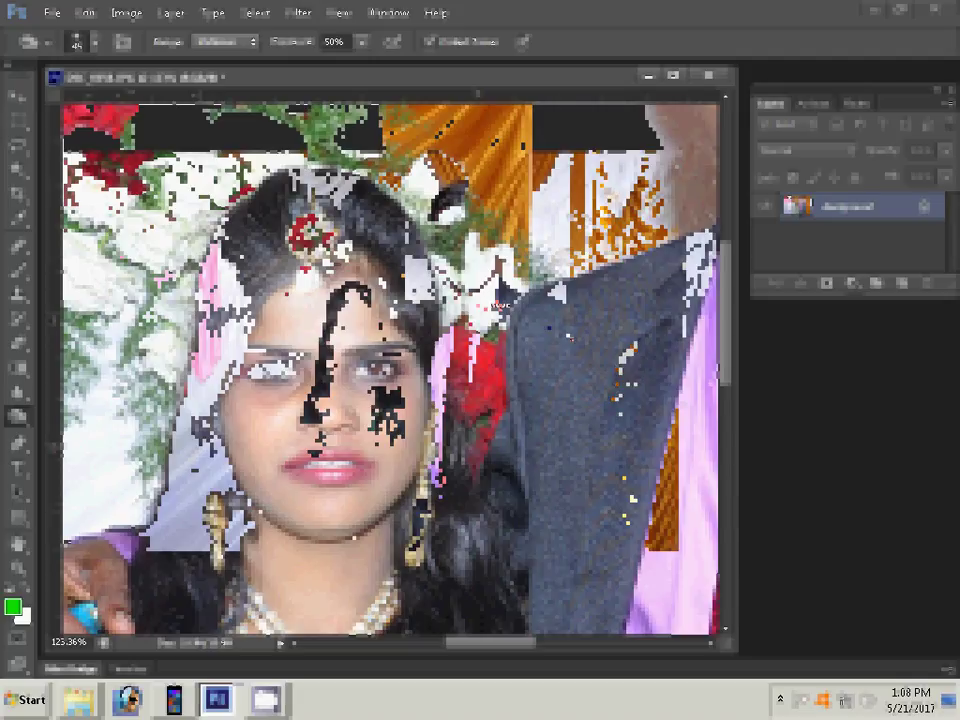
key("z")
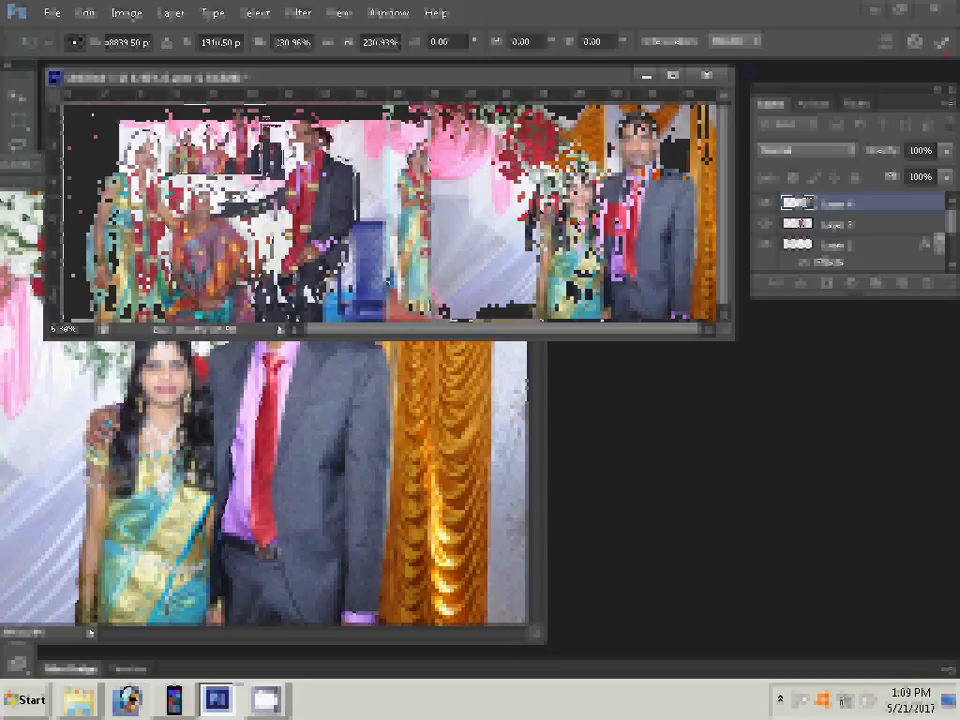
- Finish resizing the pasted couple photo and switch to the Eraser tool
key("Escape")
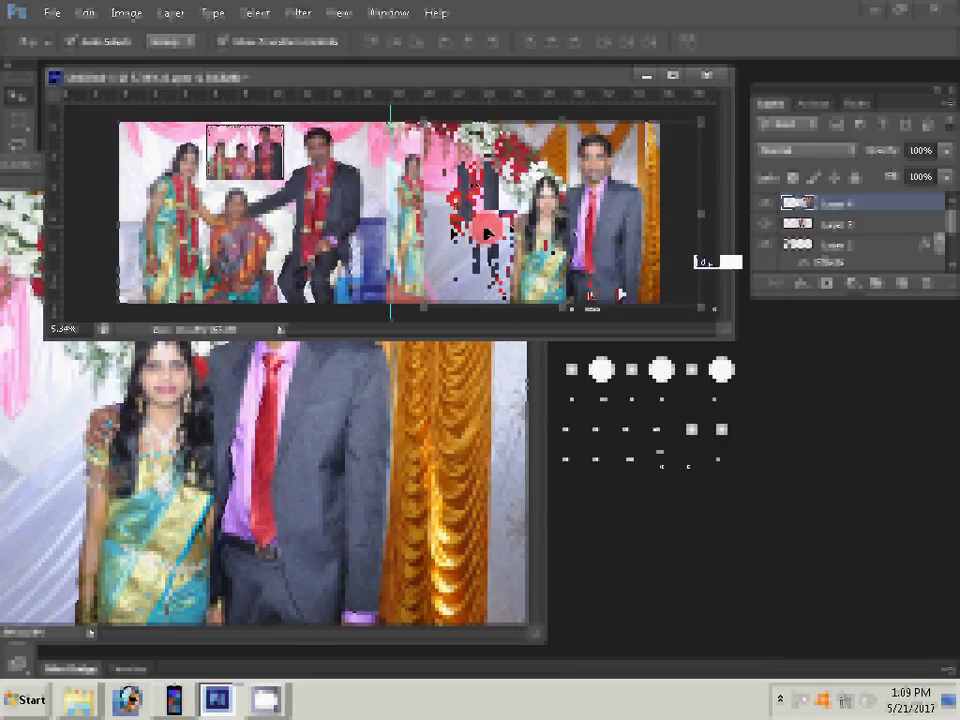
key("e")
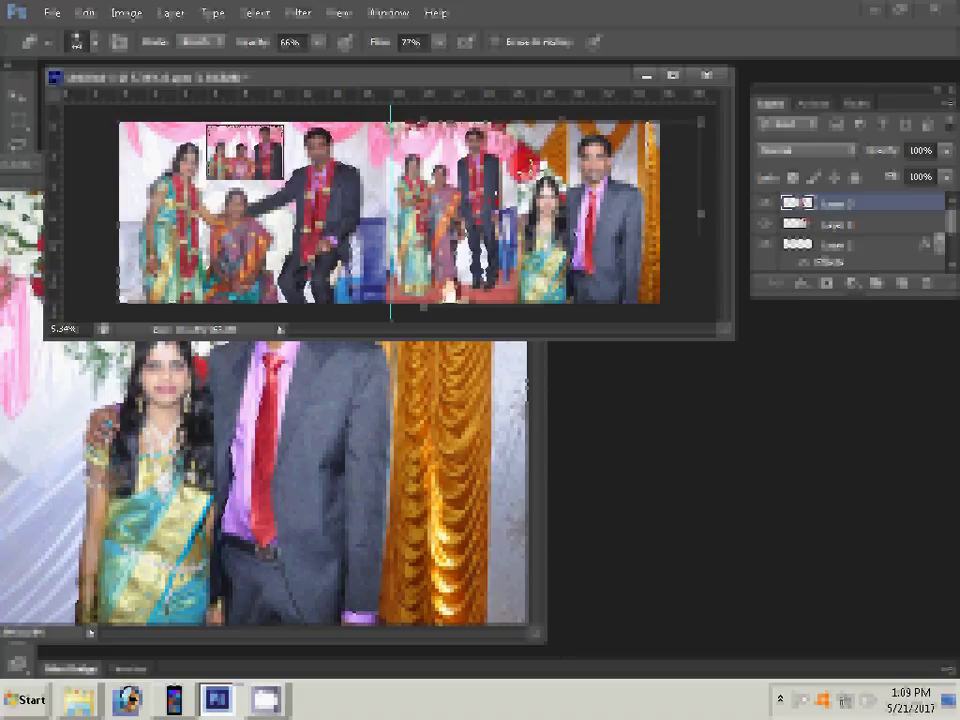
- Erase around the bride's head and the stray red patch by the groom's face
left_click_drag(525, 165, 608, 168)
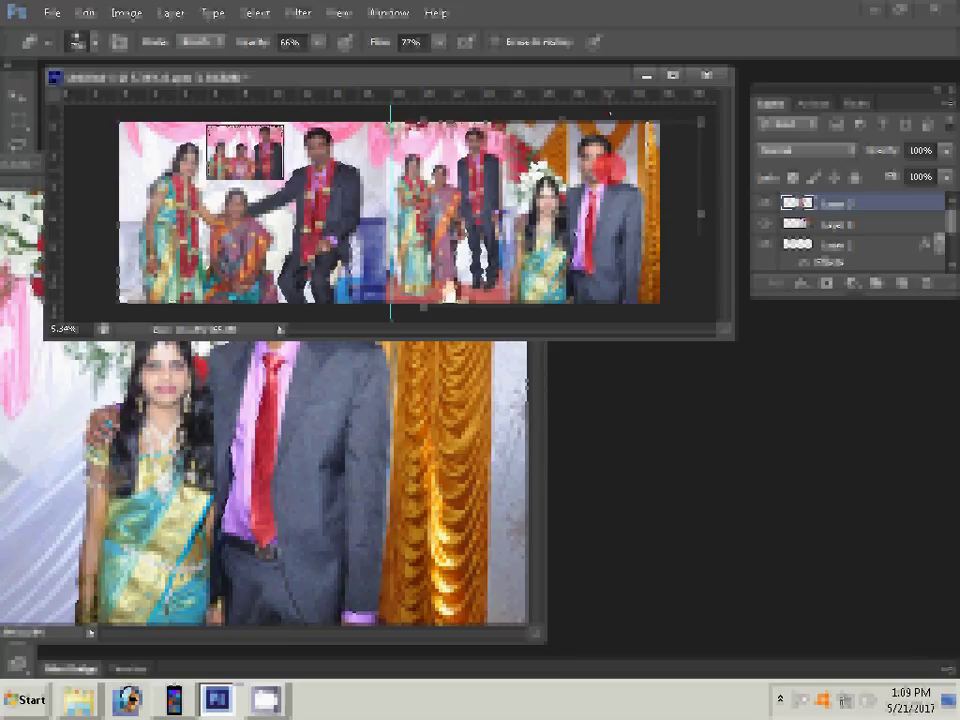
left_click(716, 8)
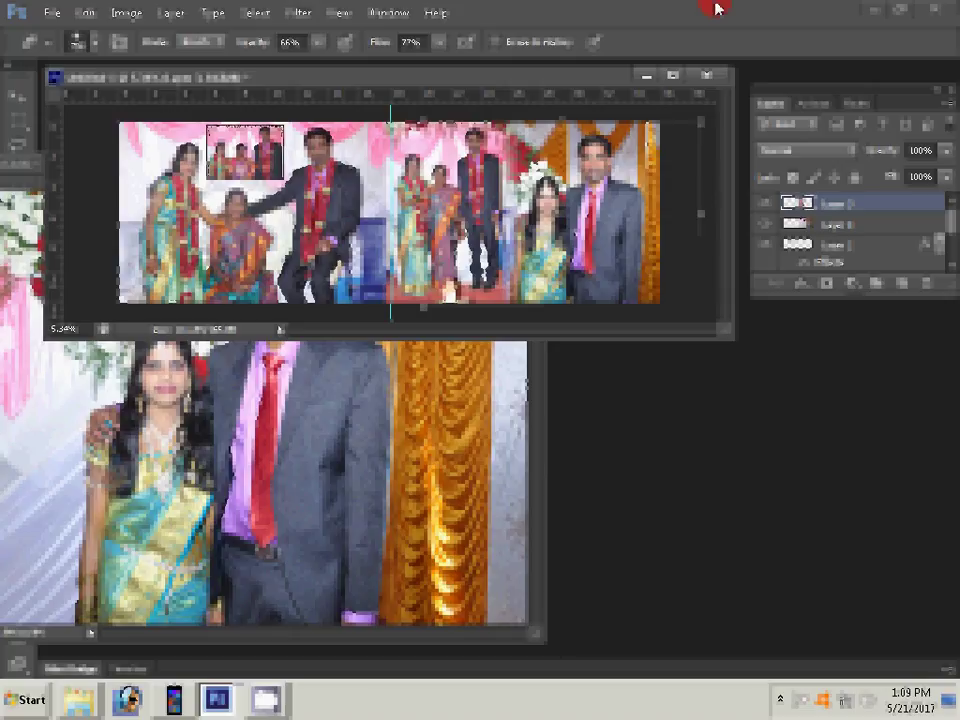
- Save the album spread as 47.psd and close the document
left_click(51, 14)
left_click(70, 237)
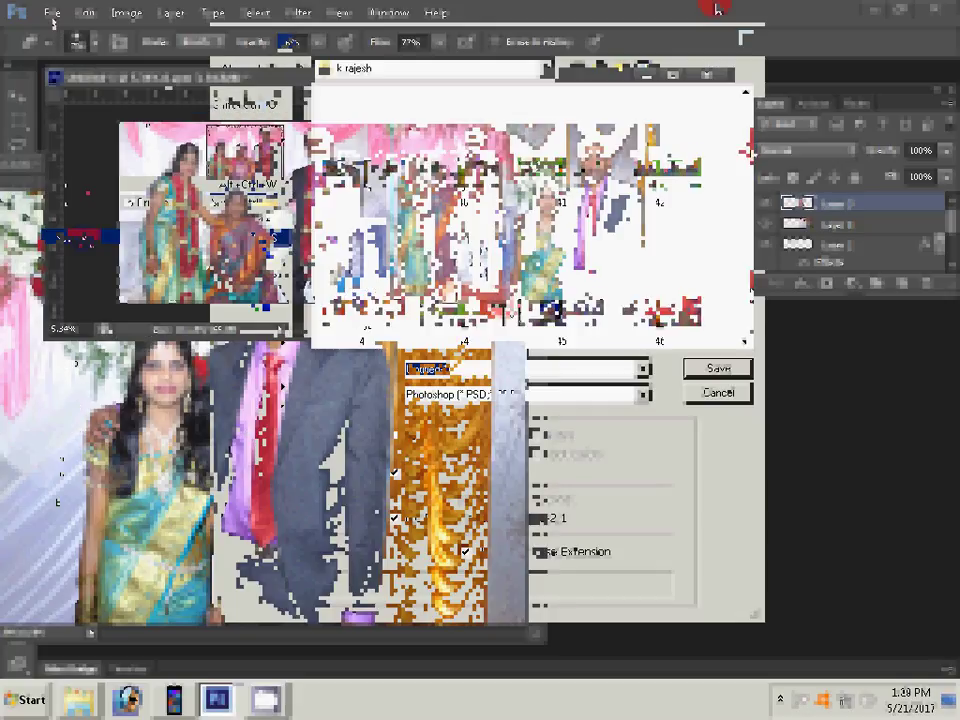
type("4")
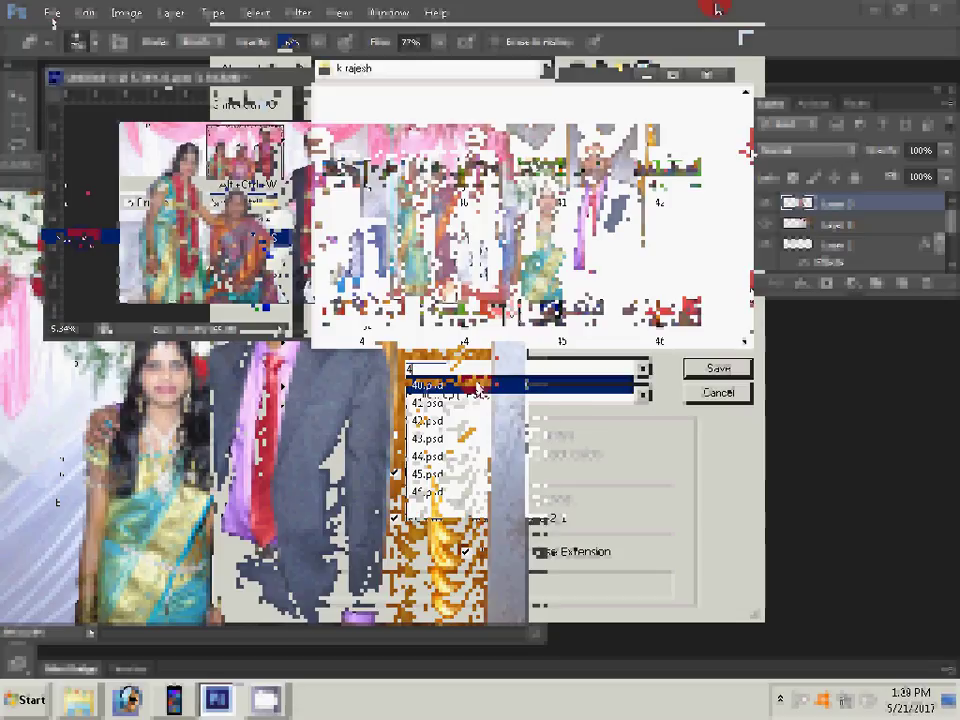
type("7")
left_click(720, 368)
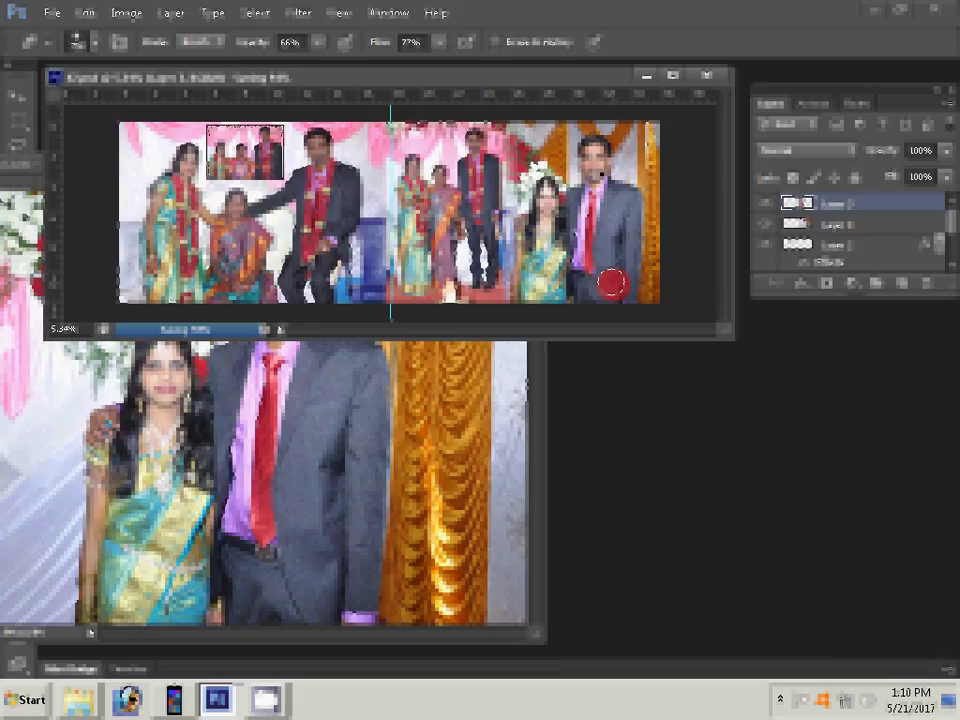
left_click(709, 80)
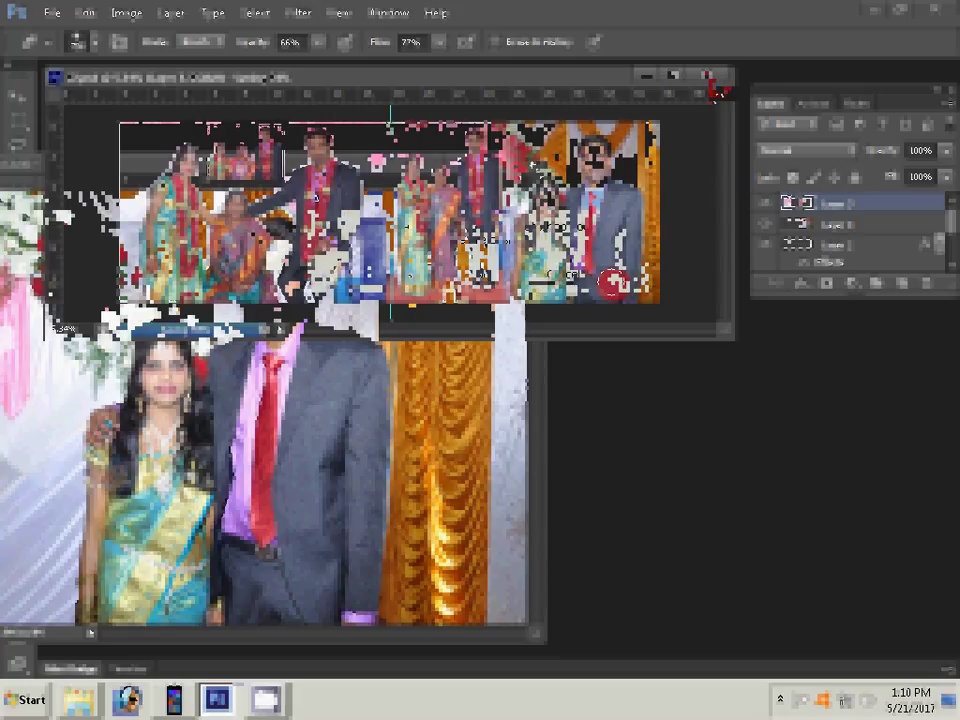